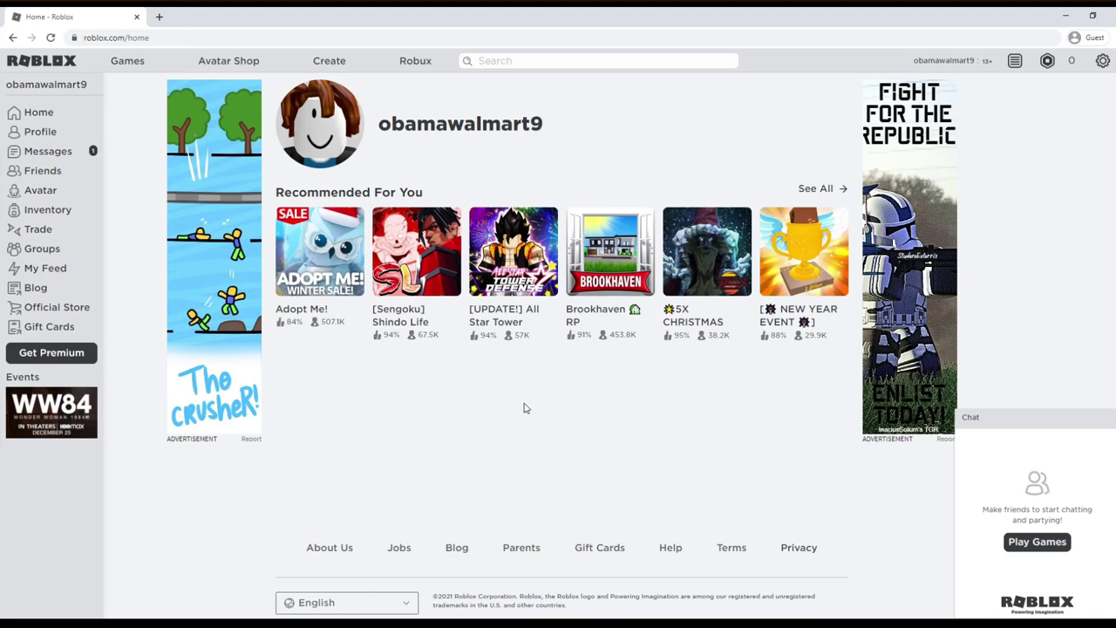
Step: Change the URL from 'home' to 'promocodes' to load the promo code redemption page
left_click(297, 37)
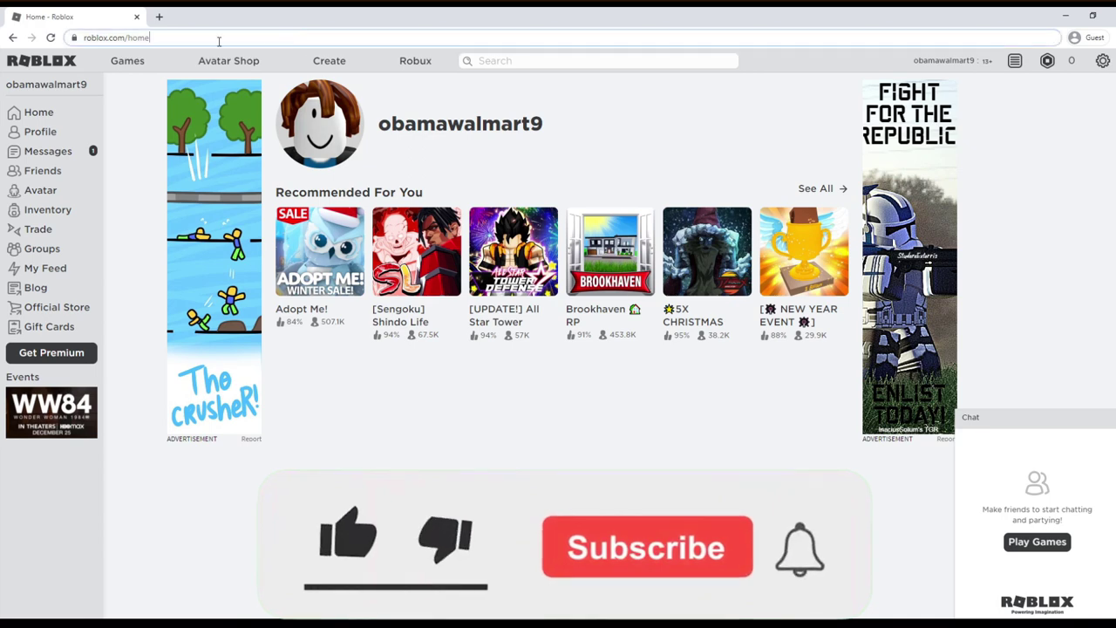
double_click(140, 38)
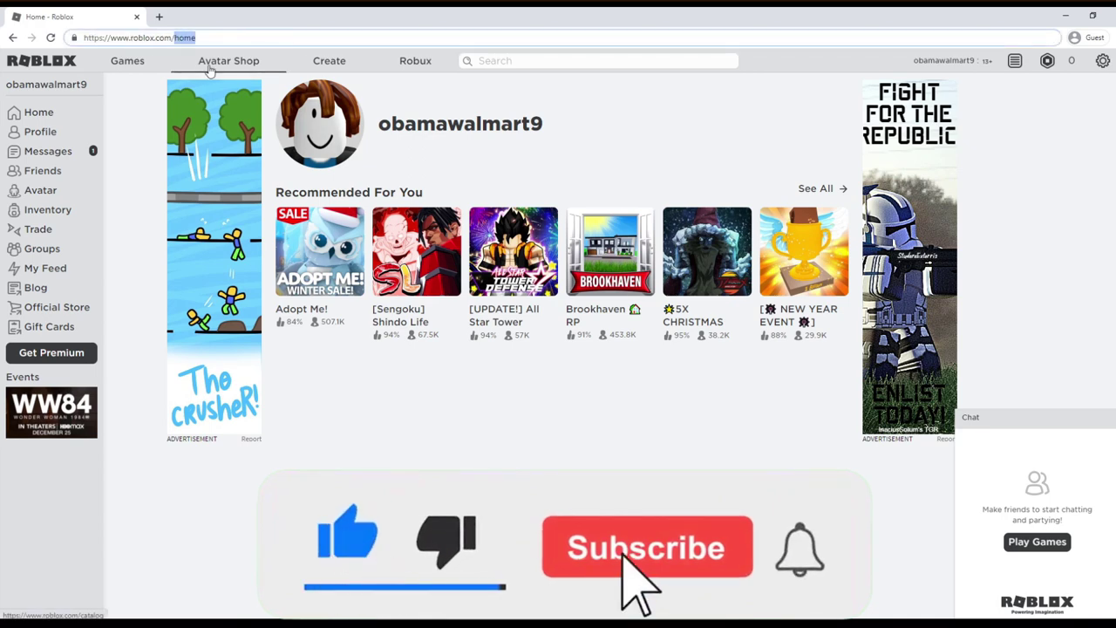
type("promocodes")
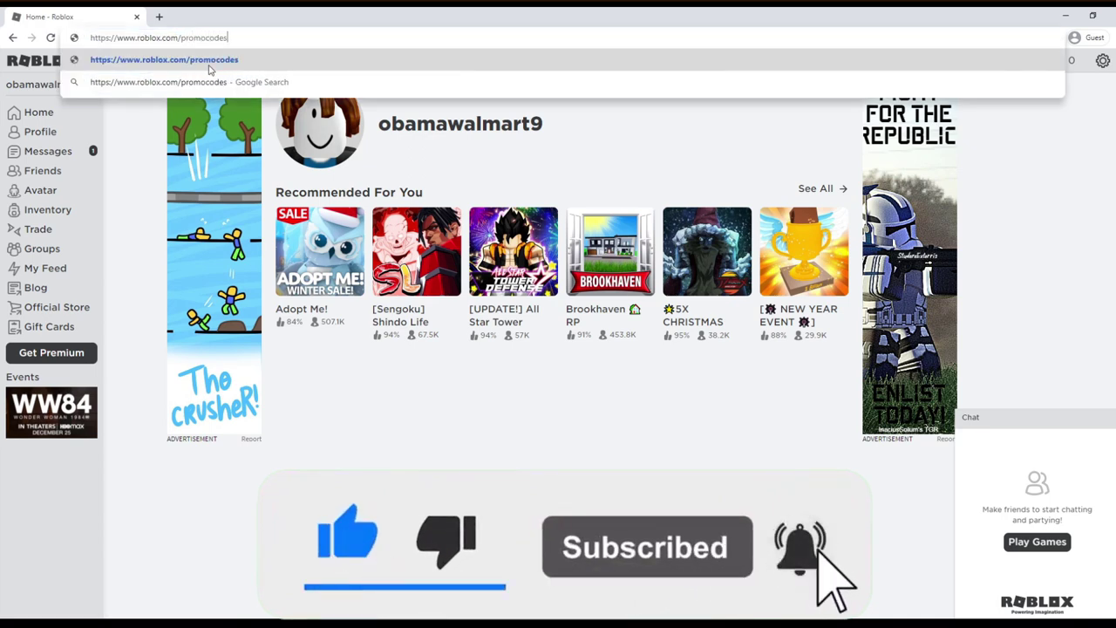
key("Return")
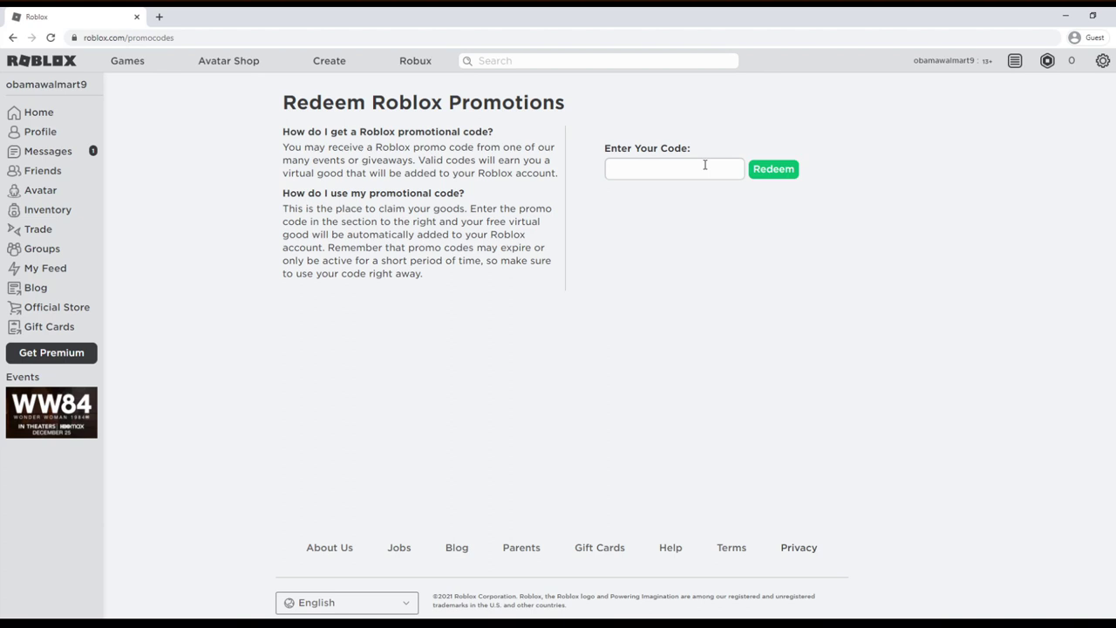
Step: Redeem the promo code DRRABBITEARS2020 and check the success message
left_click(705, 165)
type("ABB")
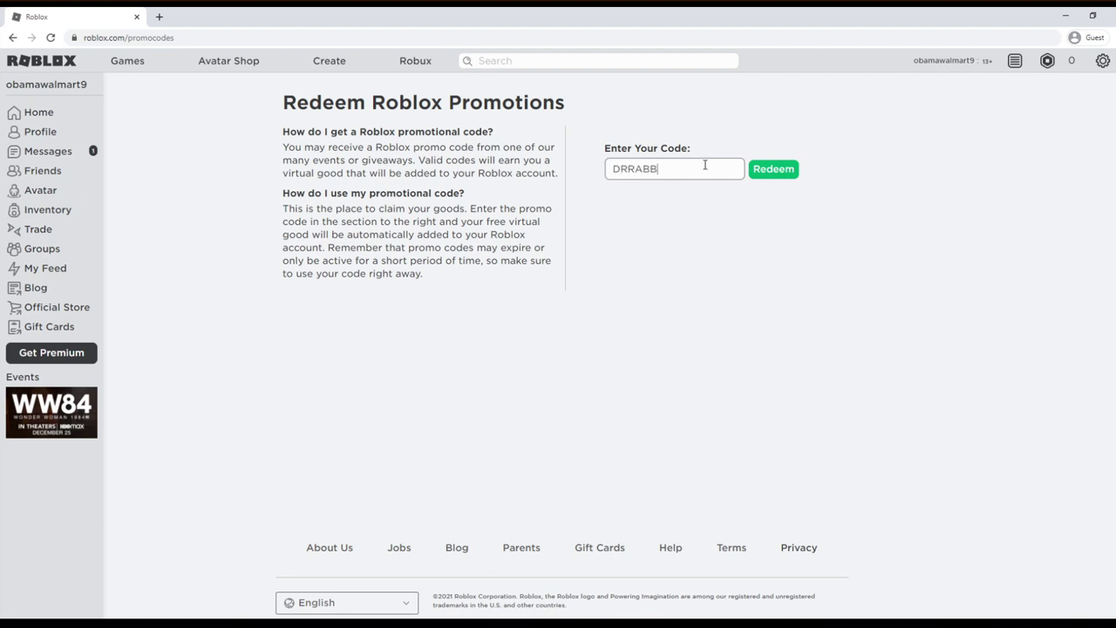
type("ITEARS2020")
left_click(762, 174)
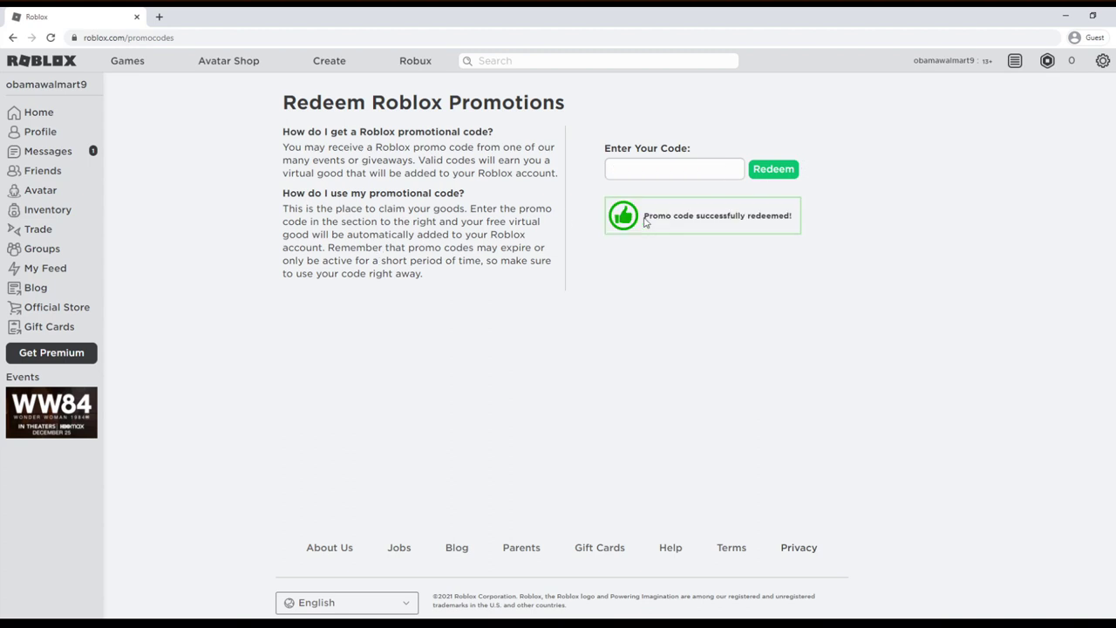
left_click_drag(645, 221, 820, 232)
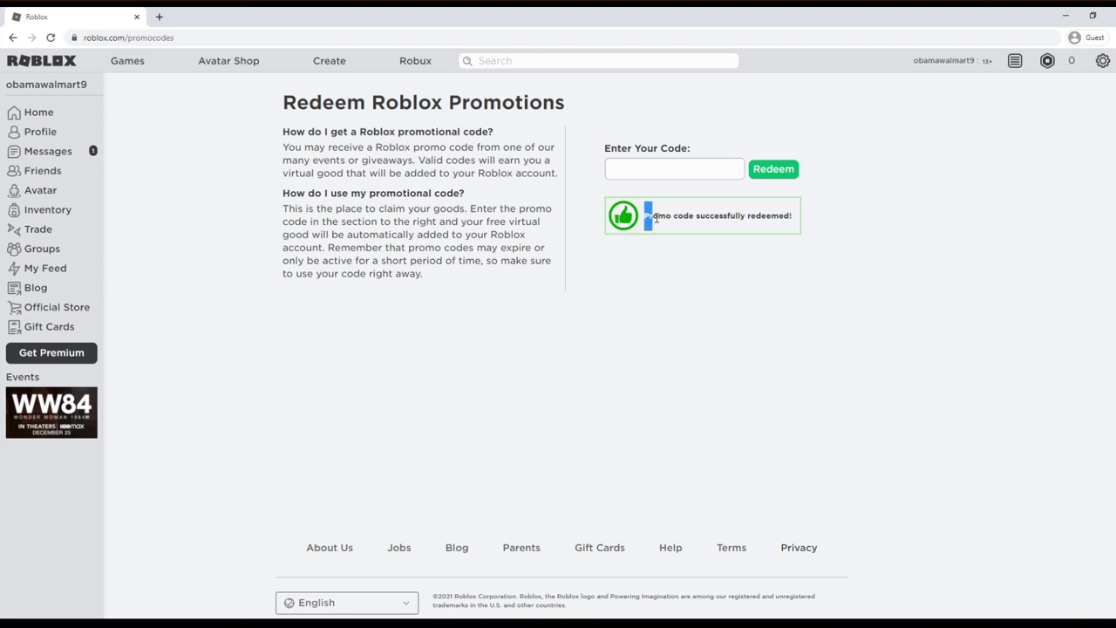
left_click(819, 232)
Step: Open the Avatar Editor in a new tab and unequip the four bottom-row worn items
middle_click(40, 190)
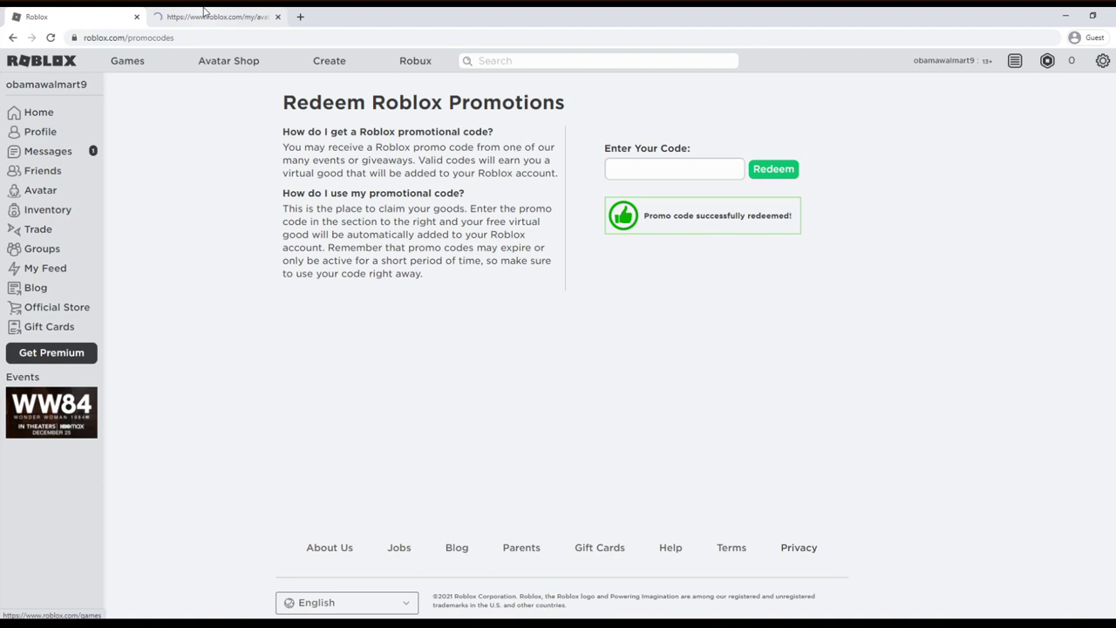
left_click(204, 12)
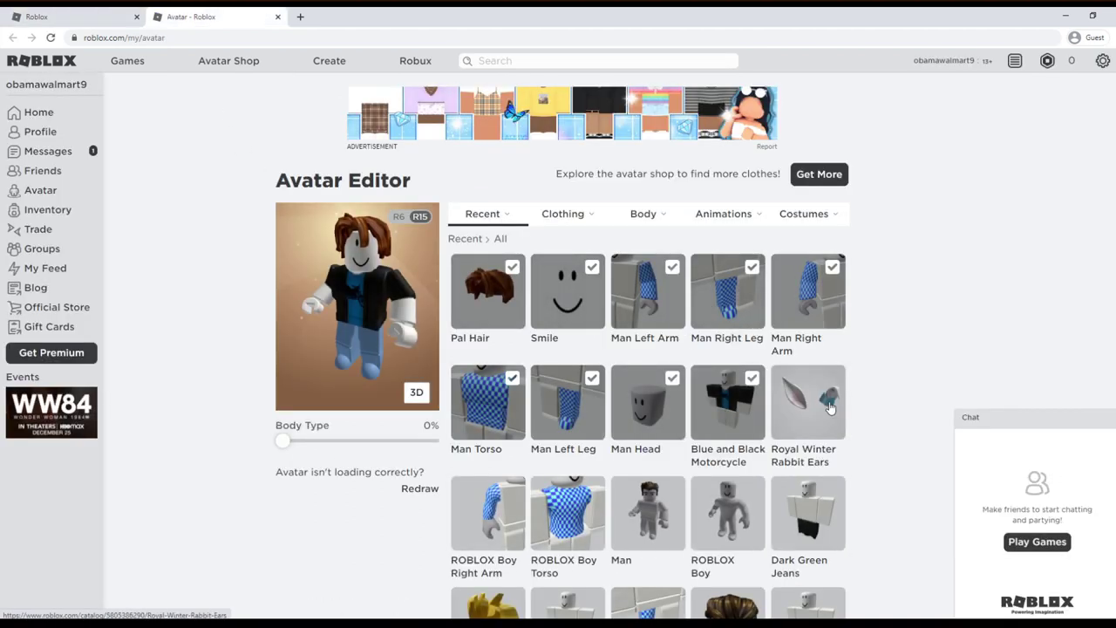
left_click(733, 405)
left_click(648, 406)
left_click(567, 405)
left_click(488, 406)
Step: Unequip the five remaining top-row items, then return to the promo codes tab
left_click(499, 318)
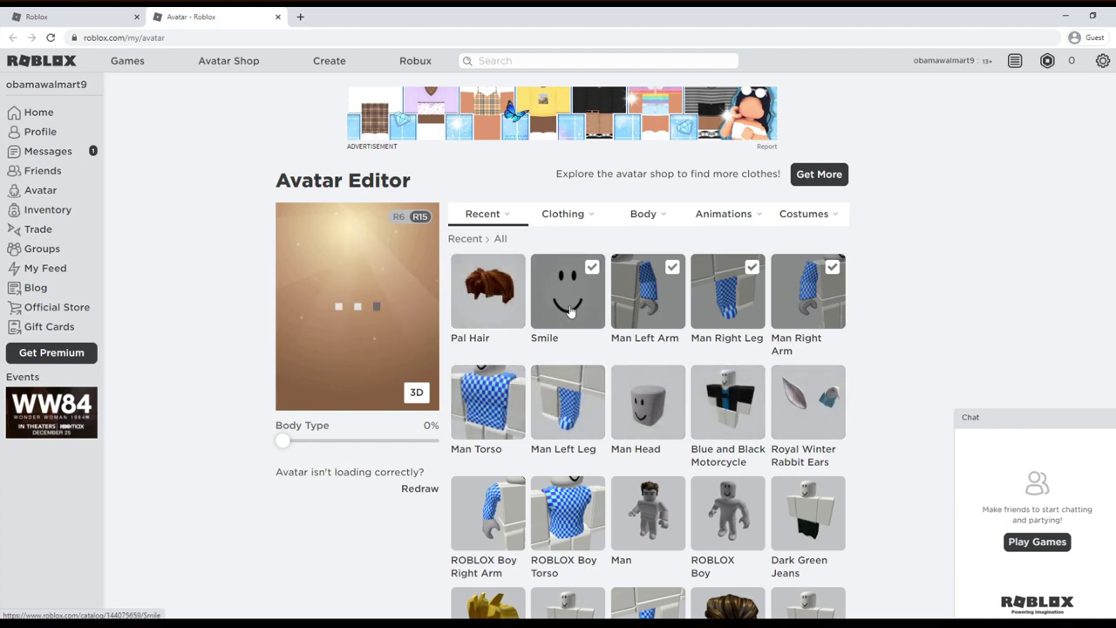
left_click(571, 312)
left_click(676, 318)
left_click(749, 313)
left_click(815, 312)
scroll(795, 366, "down", 1)
scroll(796, 366, "down", 2)
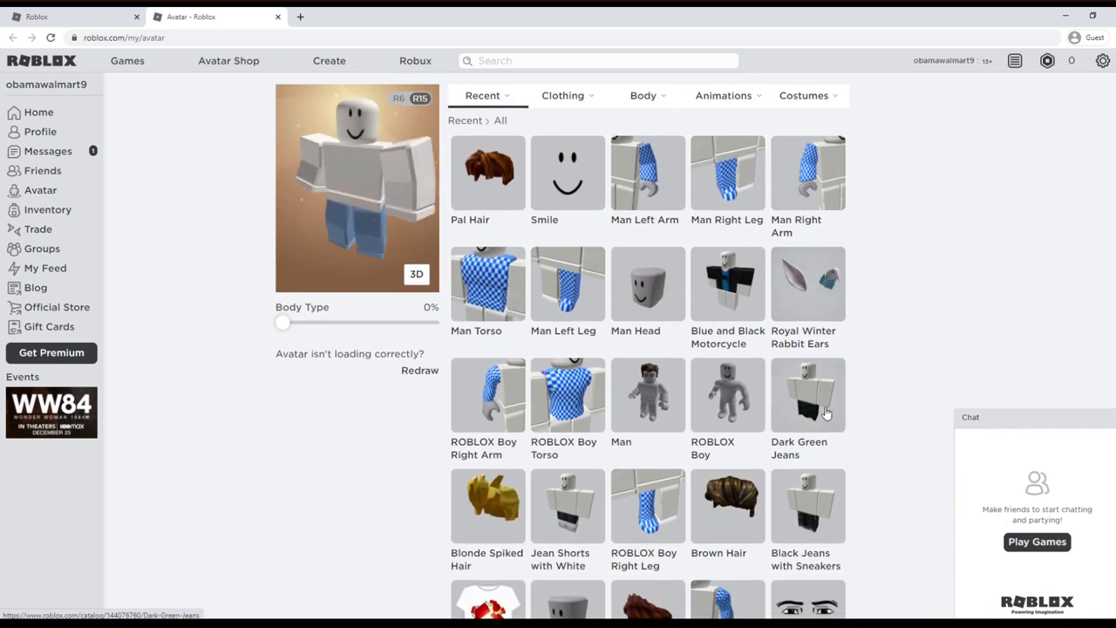
key("ctrl+shift+Tab")
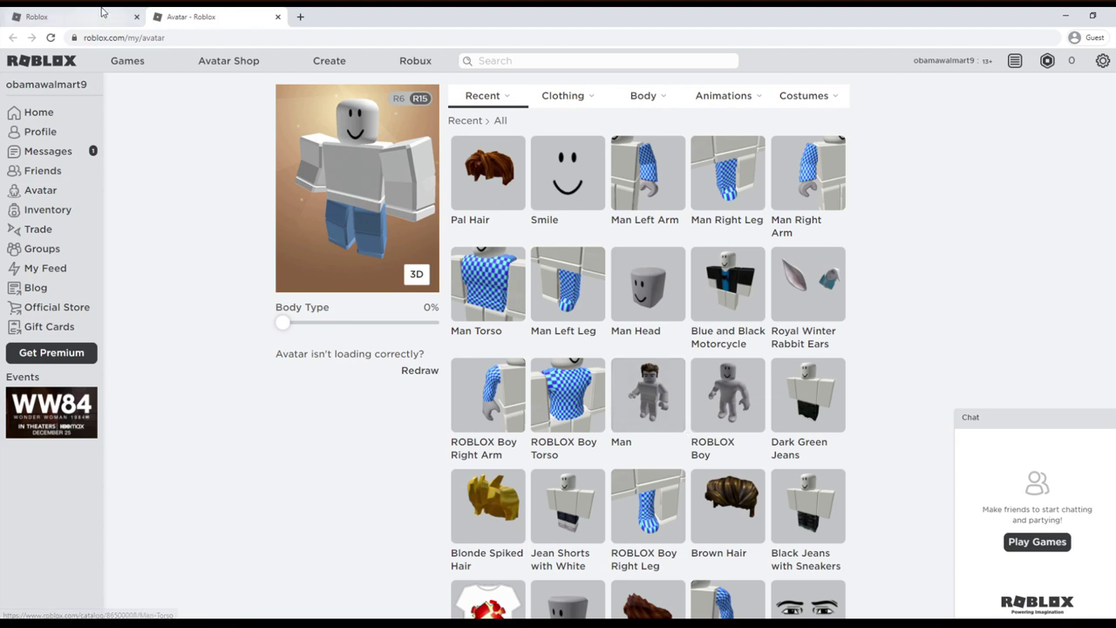
Step: Redeem the promo code TRUASIACAT2020
left_click(681, 169)
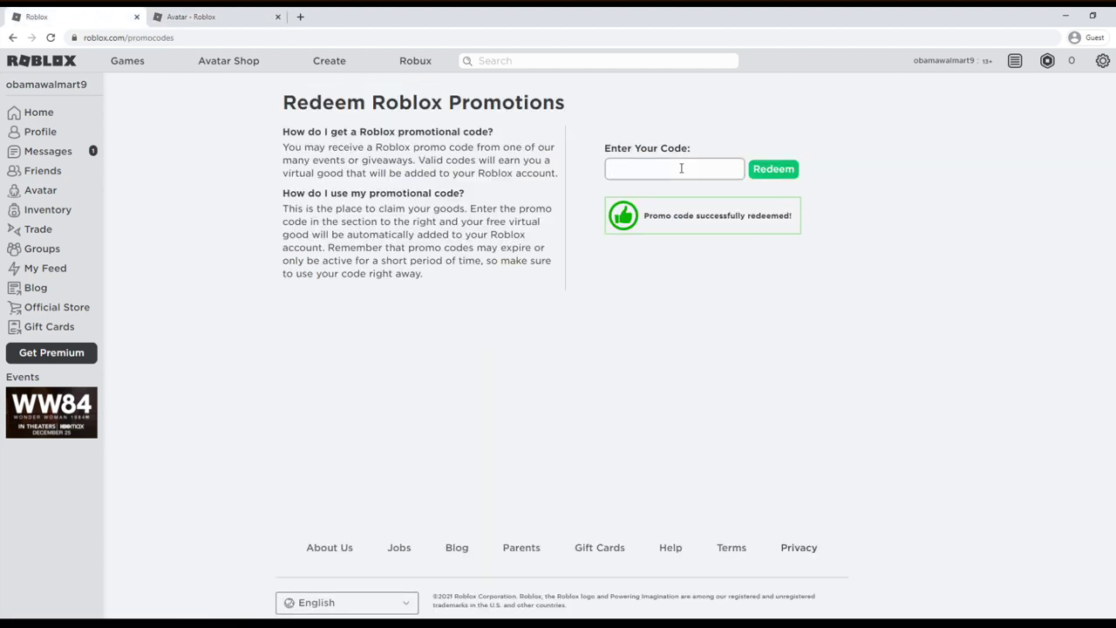
type("TRUASIA")
type("2020")
left_click(762, 171)
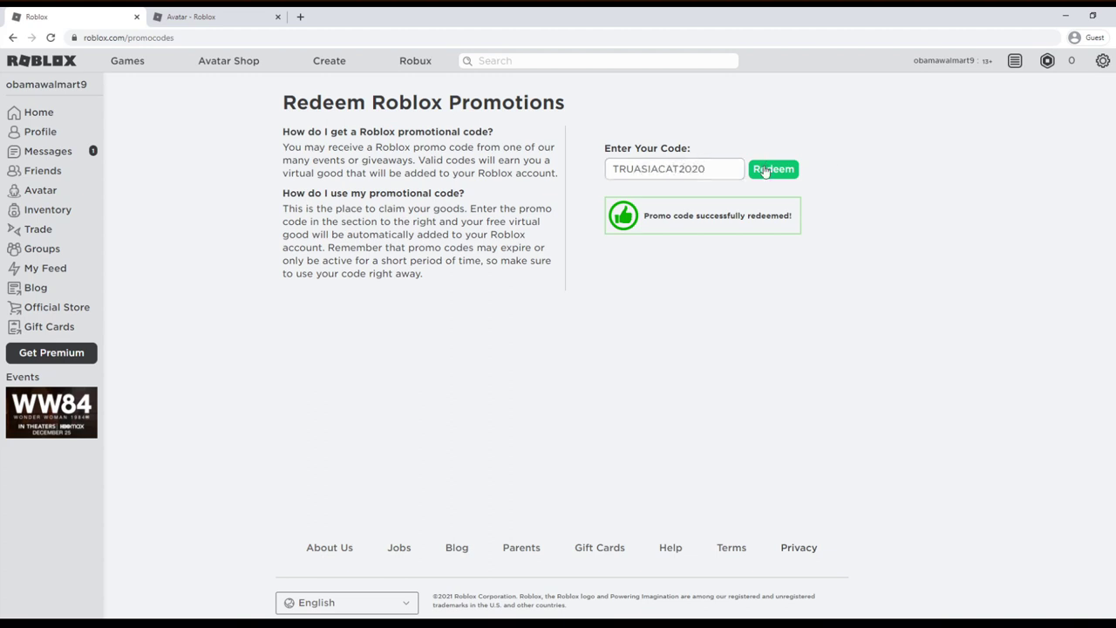
Step: View the White Cat Wizard and Royal Winter Rabbit Ears pages from the Avatar Editor
left_click(249, 16)
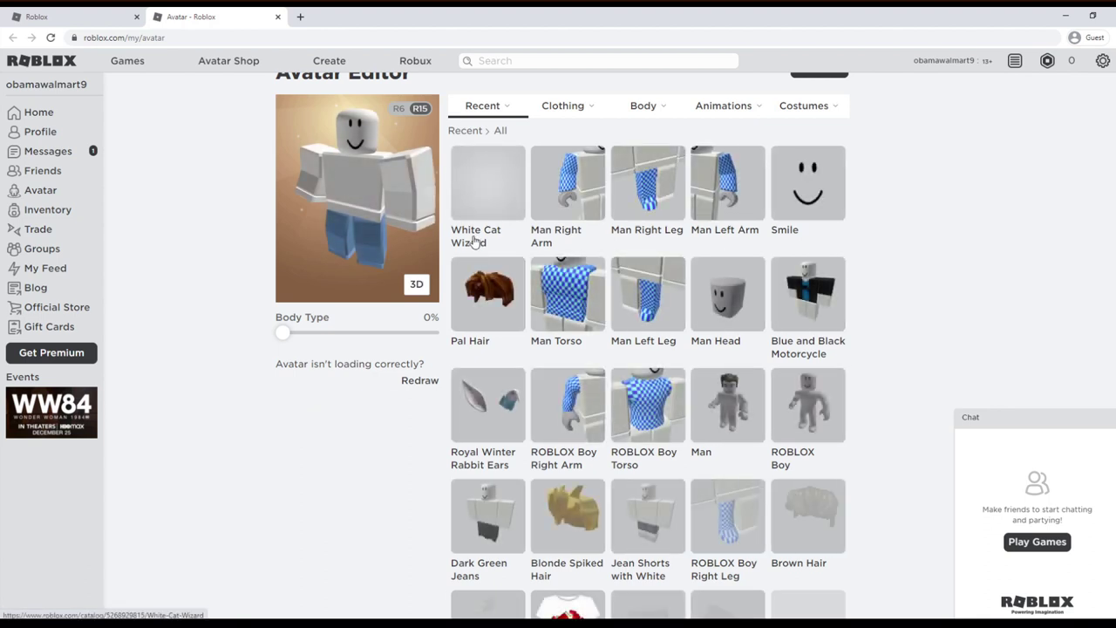
middle_click(474, 244)
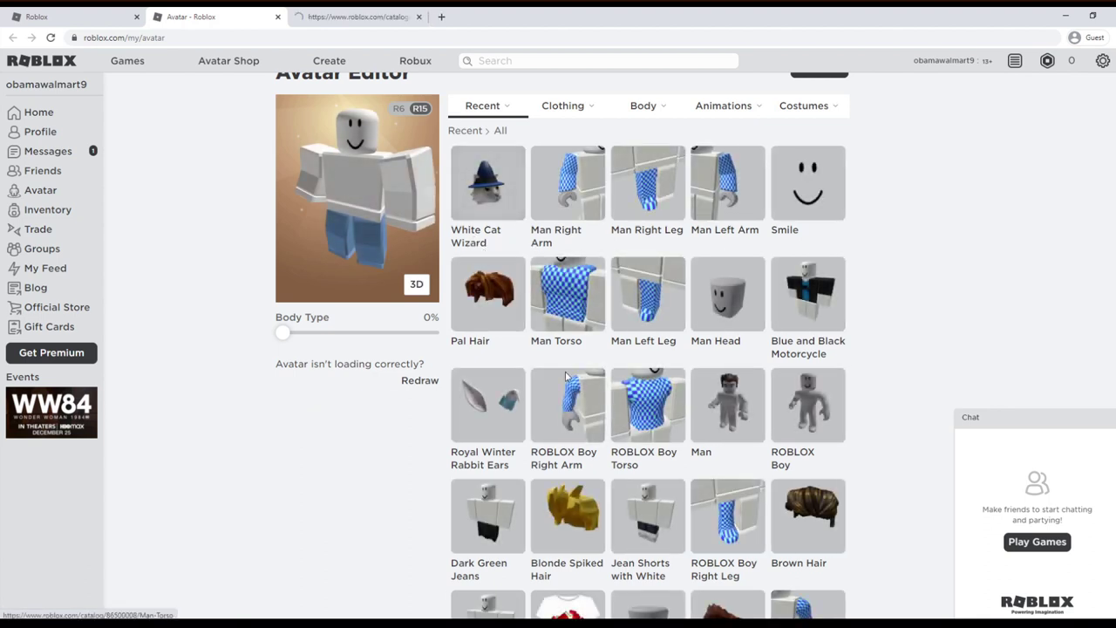
middle_click(475, 459)
left_click(465, 14)
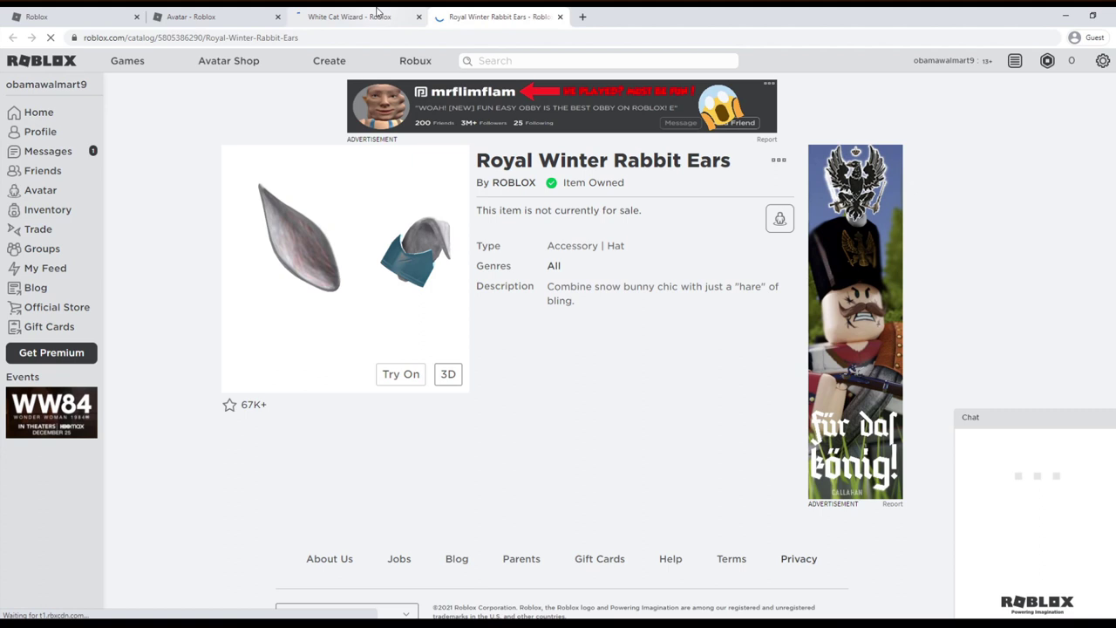
left_click(349, 16)
left_click(70, 17)
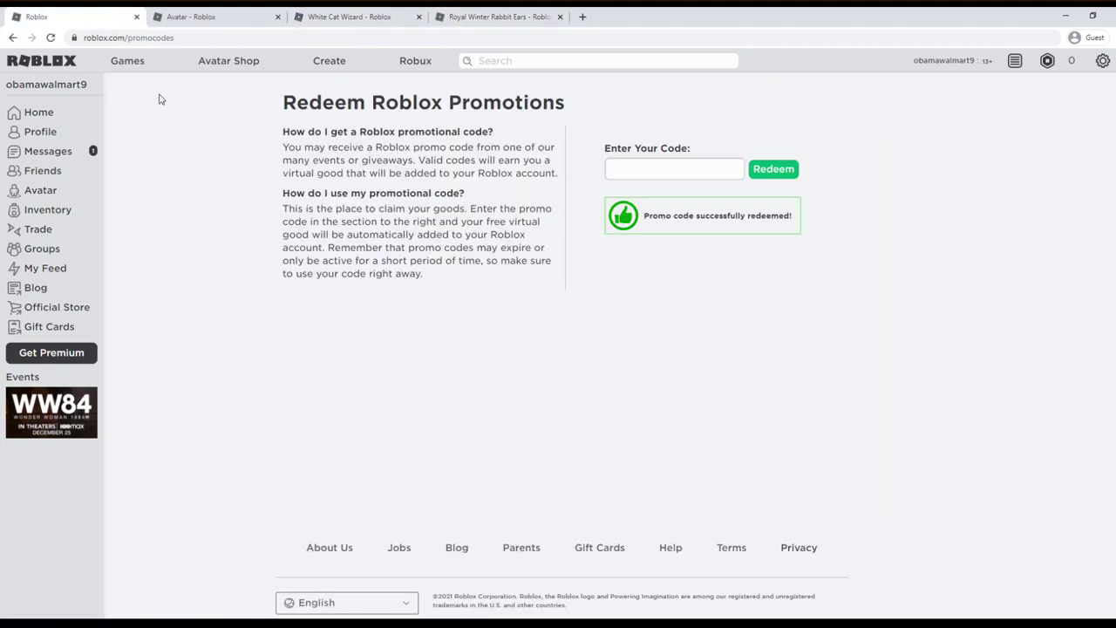
Step: Submit another promo code, then reload the Avatar Editor to refresh its Recent items
left_click(652, 174)
type("ROBLOXTIKTOK")
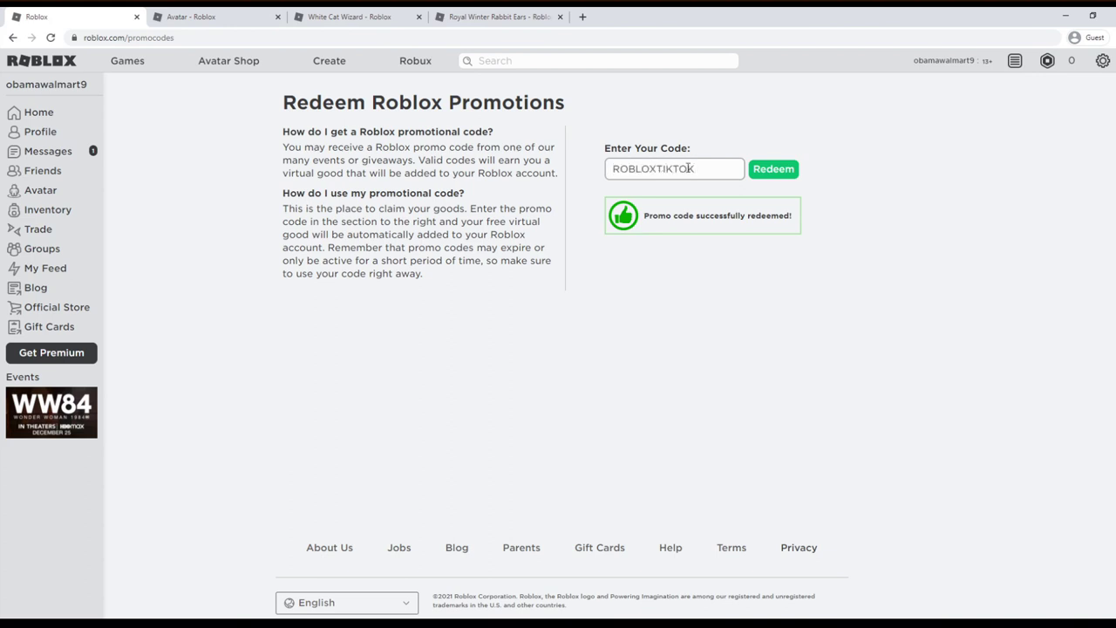
key("Return")
left_click(187, 16)
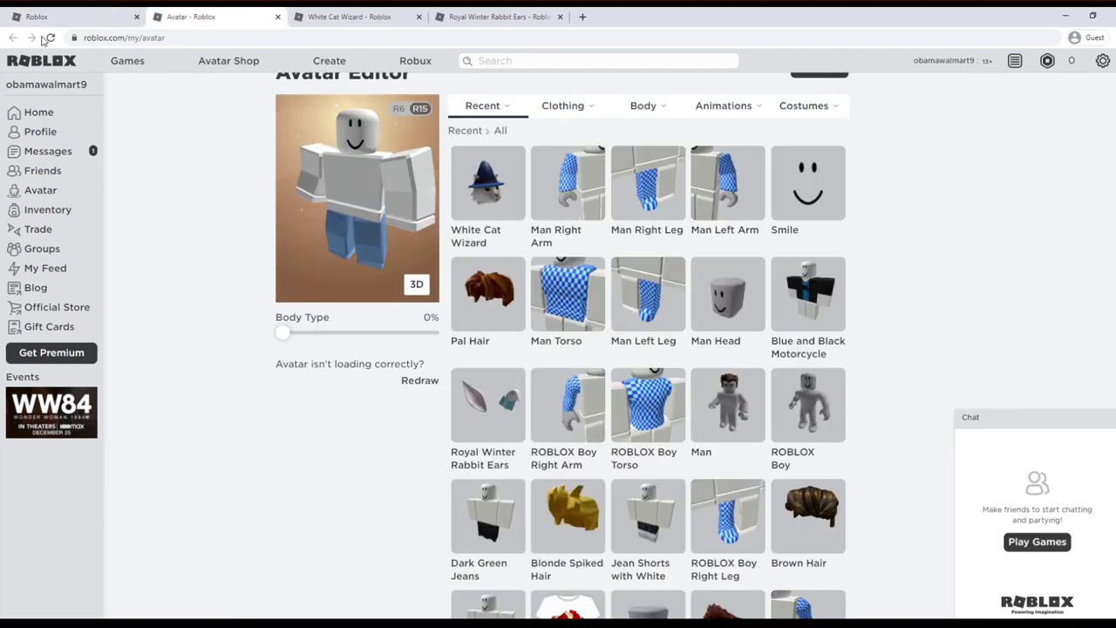
left_click(48, 38)
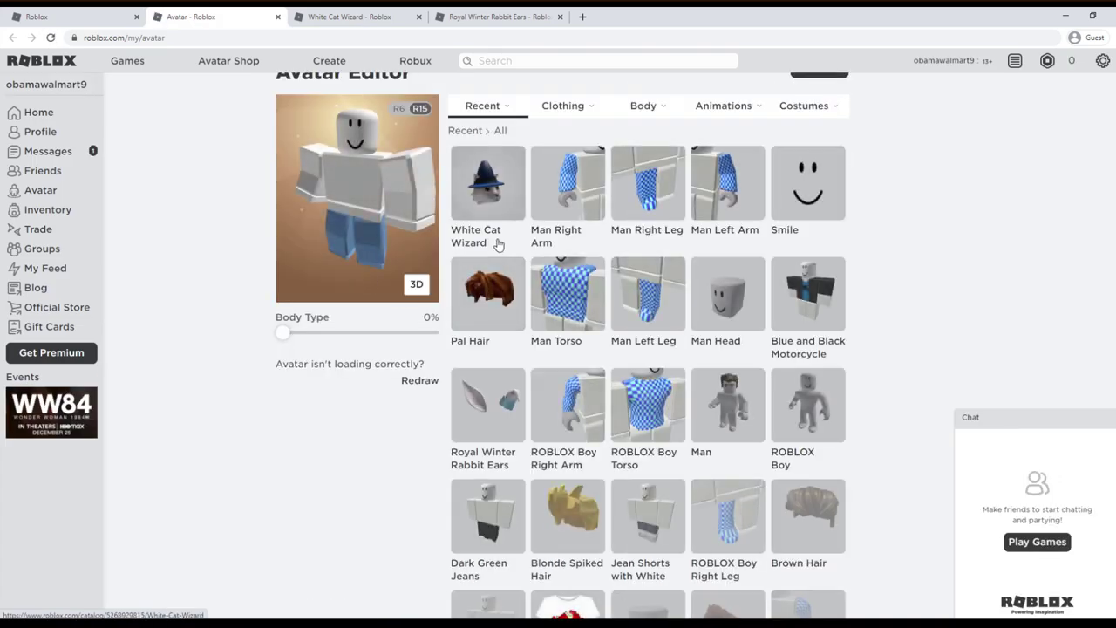
scroll(517, 386, "up", 2)
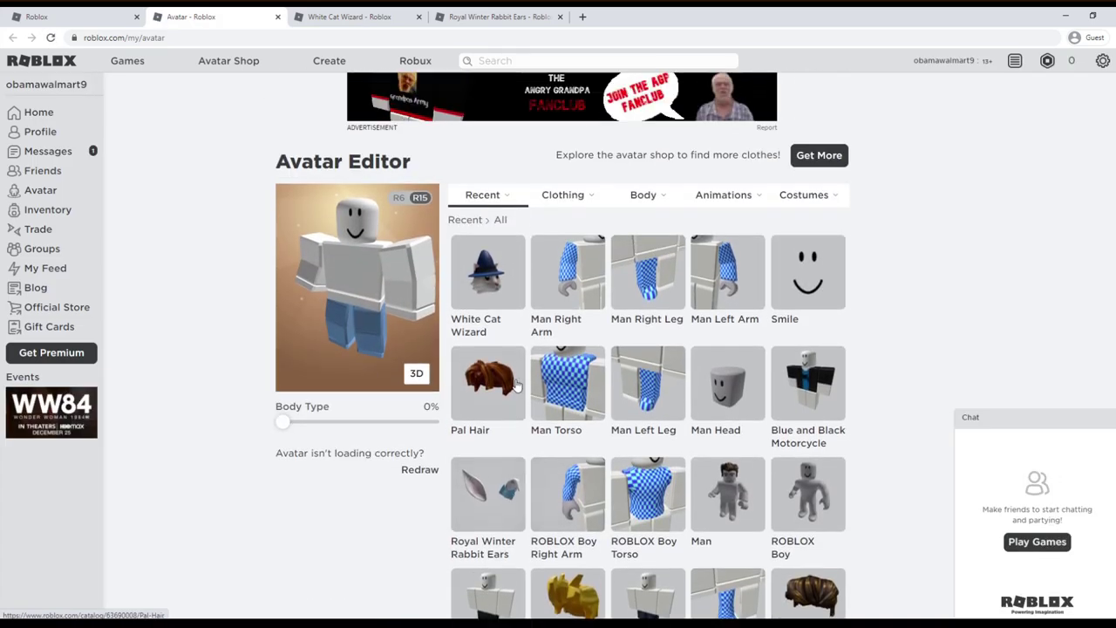
Step: On the promo codes tab, redeem the next promo codes, including the ...OSSMANNHAT2020 code
key("ctrl+Page_Up")
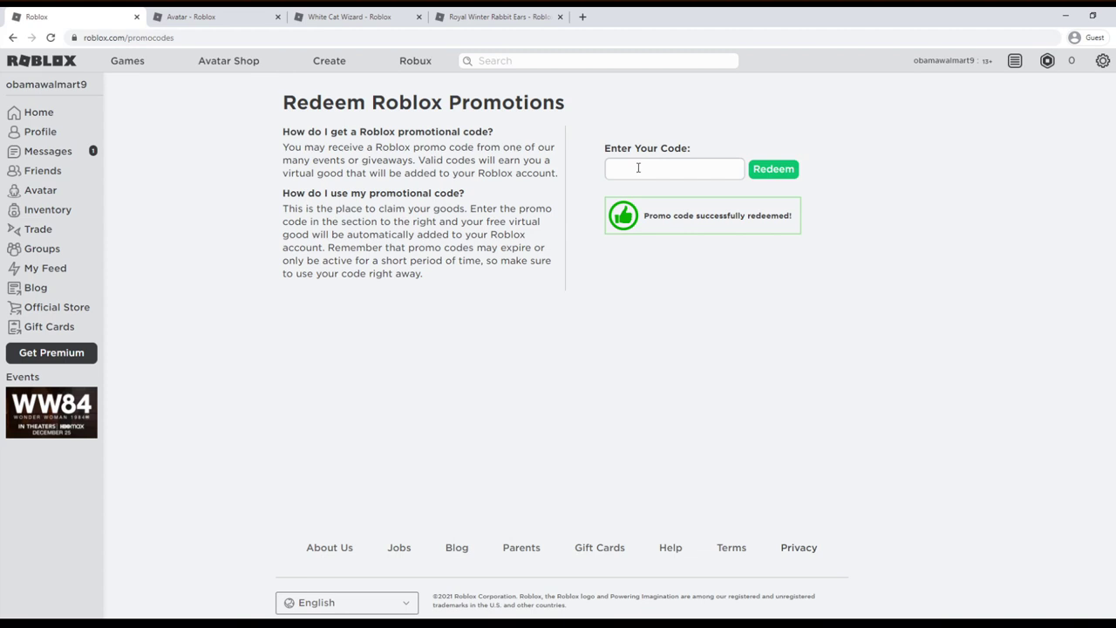
left_click(638, 168)
type("OSSMANNHAT")
type("2020")
left_click(763, 176)
left_click(636, 170)
type("202")
left_click(773, 170)
Step: Reload the Avatar Editor and open the Red Panda Party Pet and Chilly Winter Wizard Hat pages
left_click(191, 17)
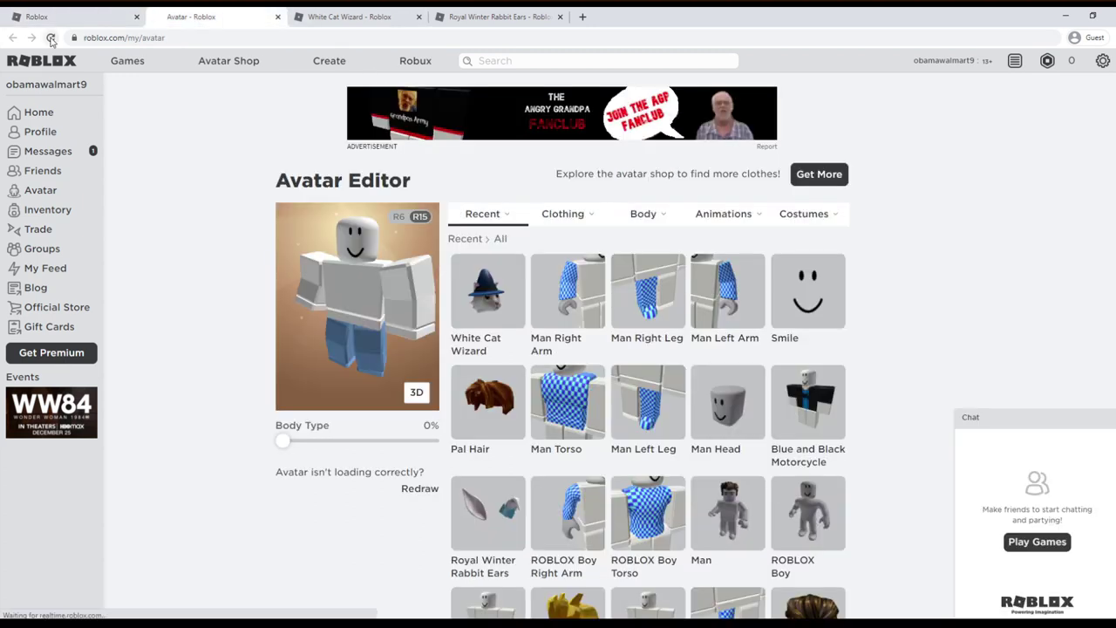
left_click(50, 38)
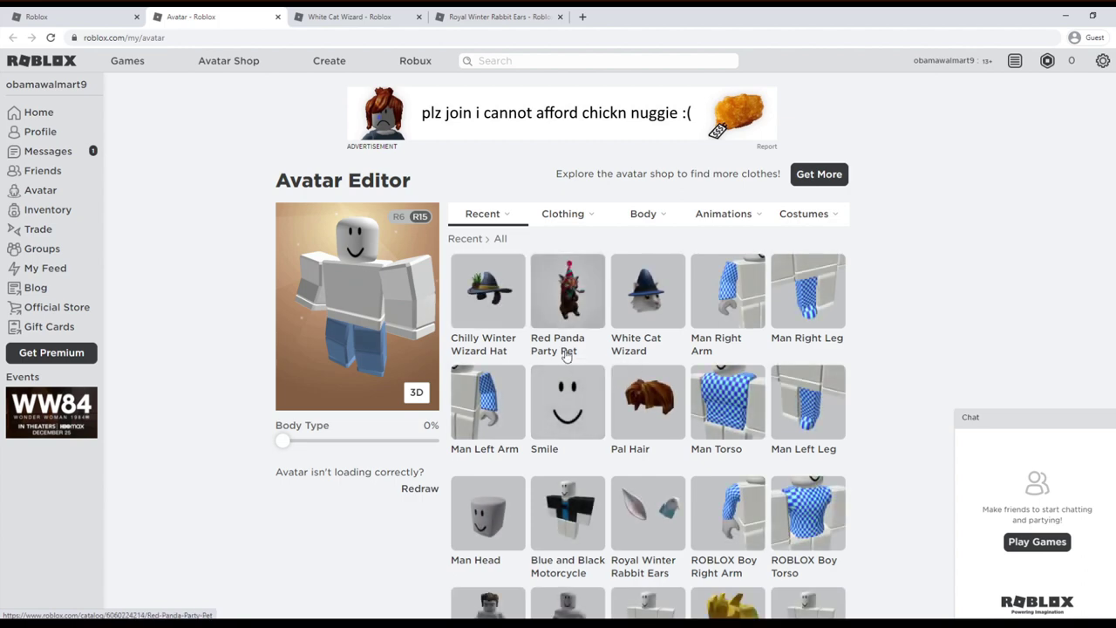
middle_click(566, 354)
left_click(356, 14)
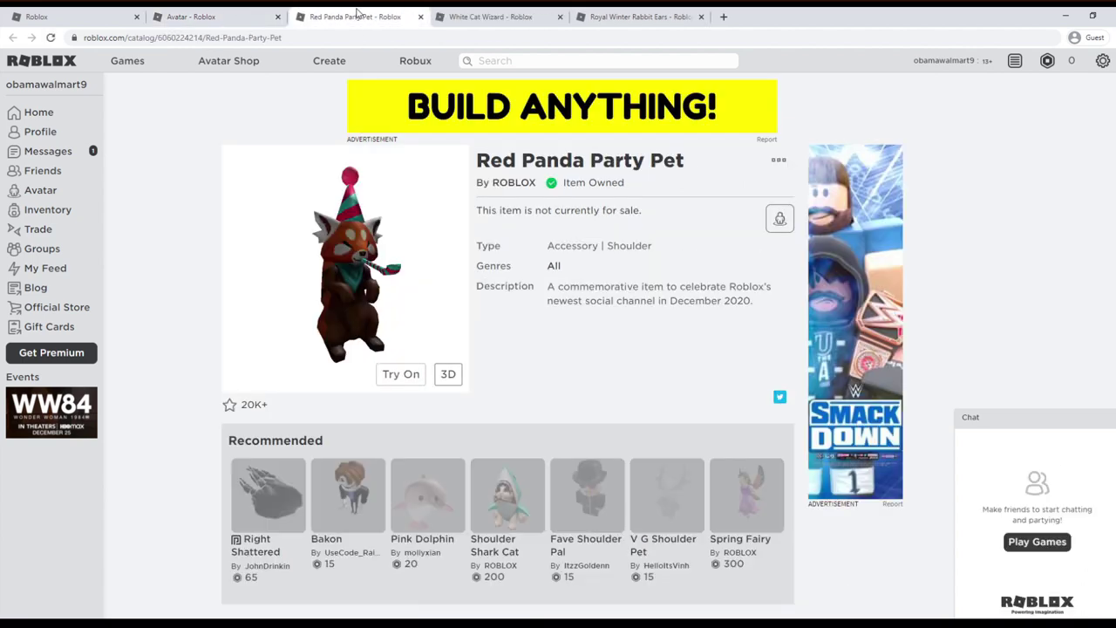
left_click(243, 14)
middle_click(480, 347)
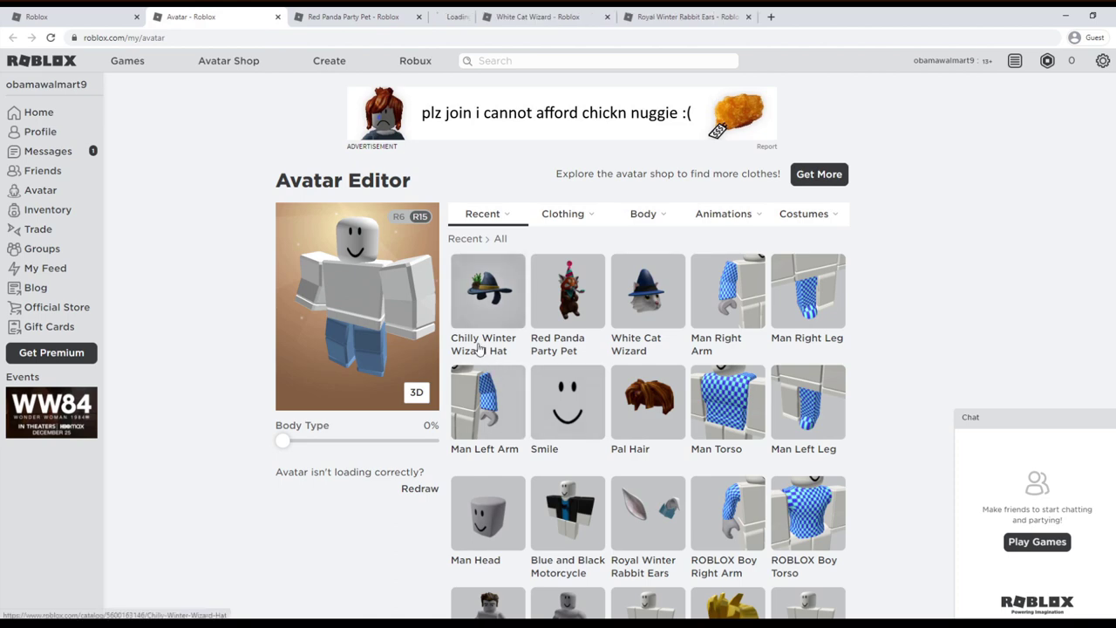
left_click_drag(453, 17, 358, 17)
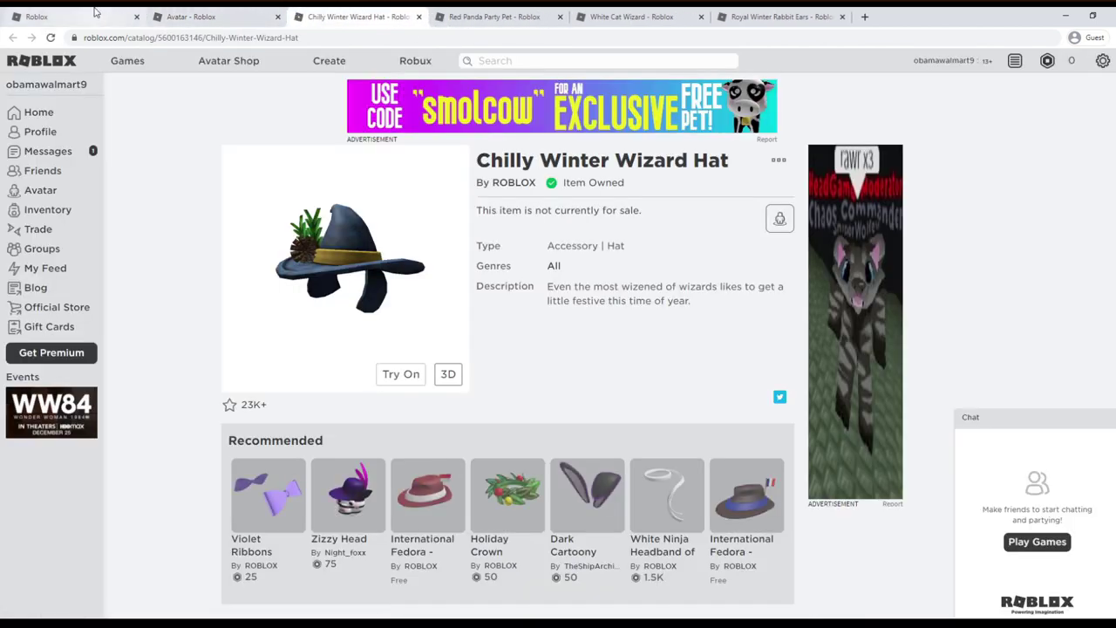
left_click(96, 14)
left_click(655, 166)
type("WALT")
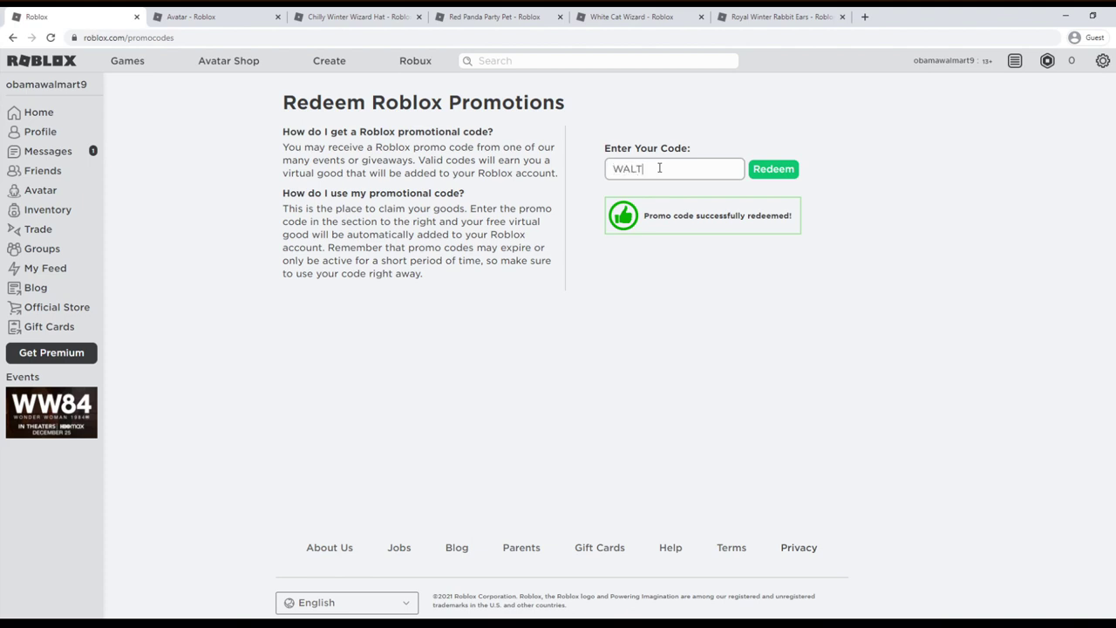
Step: Redeem the ...TAIL2020 and ...HEADPHONES2020 codes, then start the Amazon narwhal code
key("BackSpace")
type("MXTAIL")
type("2020")
left_click(779, 171)
left_click(649, 175)
type("YTHSHEADPHO")
type("NES2020")
left_click(775, 173)
left_click(659, 172)
type("AMAZONNAR")
type("WH")
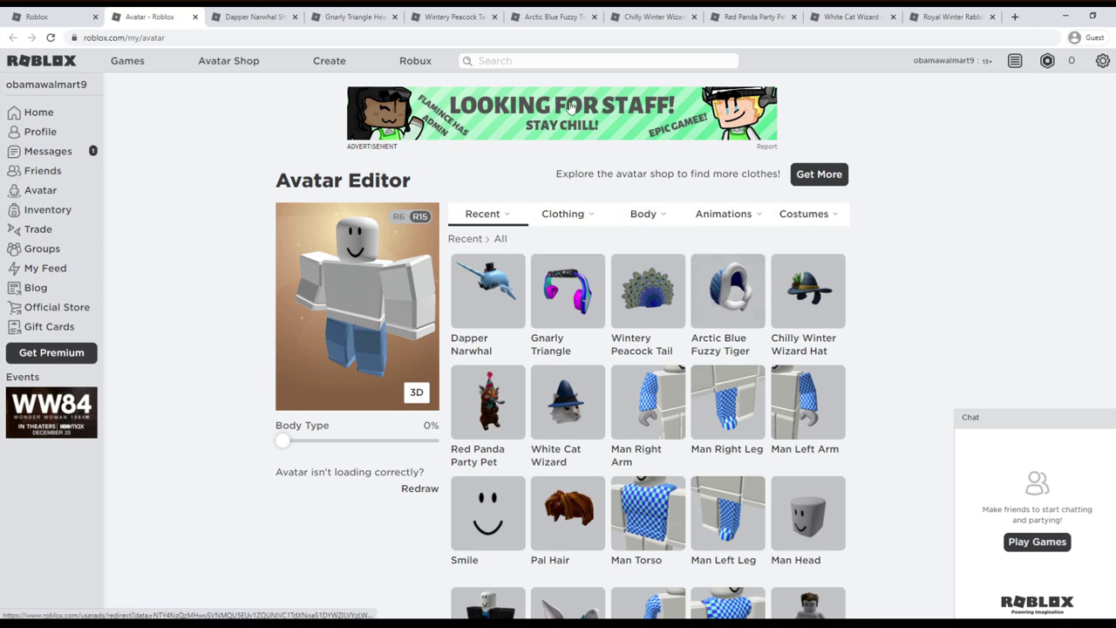
Step: Check the Arctic Blue Fuzzy Tiger Hood, Wintery Peacock Tail, Gnarly Triangle Headphones and Dapper Narwhal pages
left_click(541, 16)
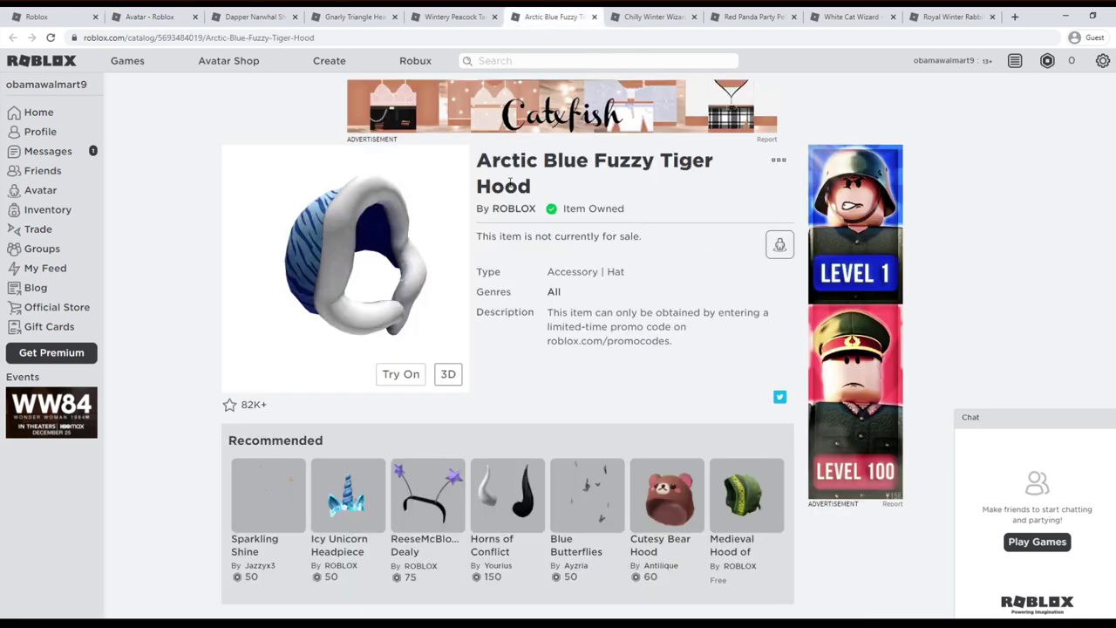
left_click_drag(478, 160, 601, 160)
left_click(427, 19)
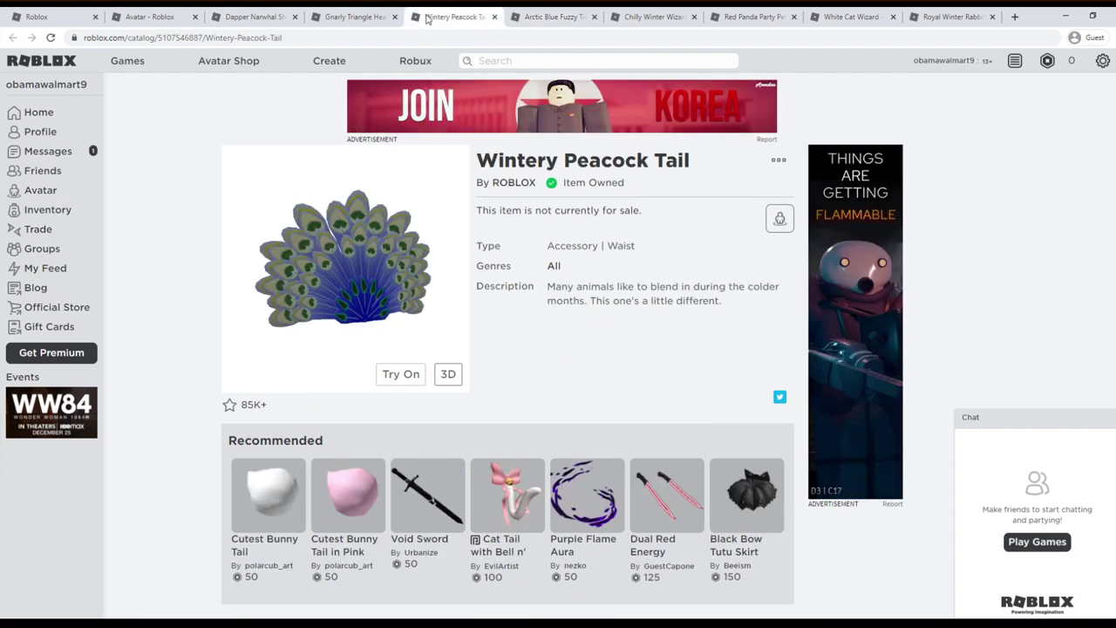
left_click_drag(486, 166, 634, 167)
left_click(634, 167)
left_click(353, 15)
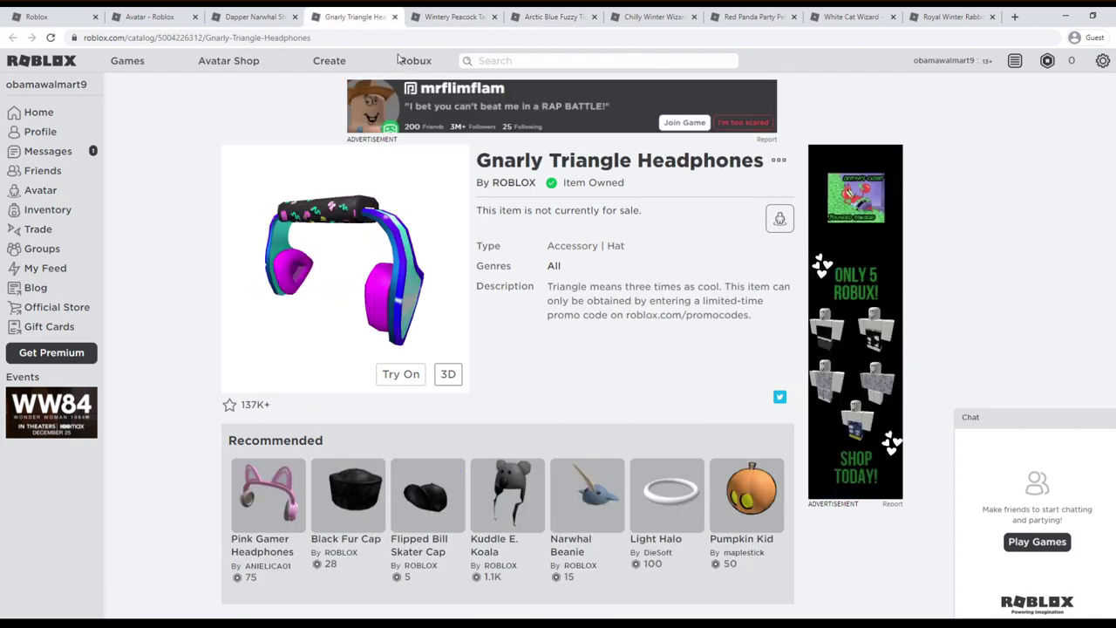
left_click_drag(480, 167, 763, 170)
left_click(763, 171)
left_click(250, 12)
mouse_move(478, 165)
left_mouse_down()
mouse_move(645, 168)
mouse_move(641, 182)
left_mouse_up()
Step: Back on the promo codes page, redeem the fox and wings codes
left_click(641, 181)
left_click(87, 17)
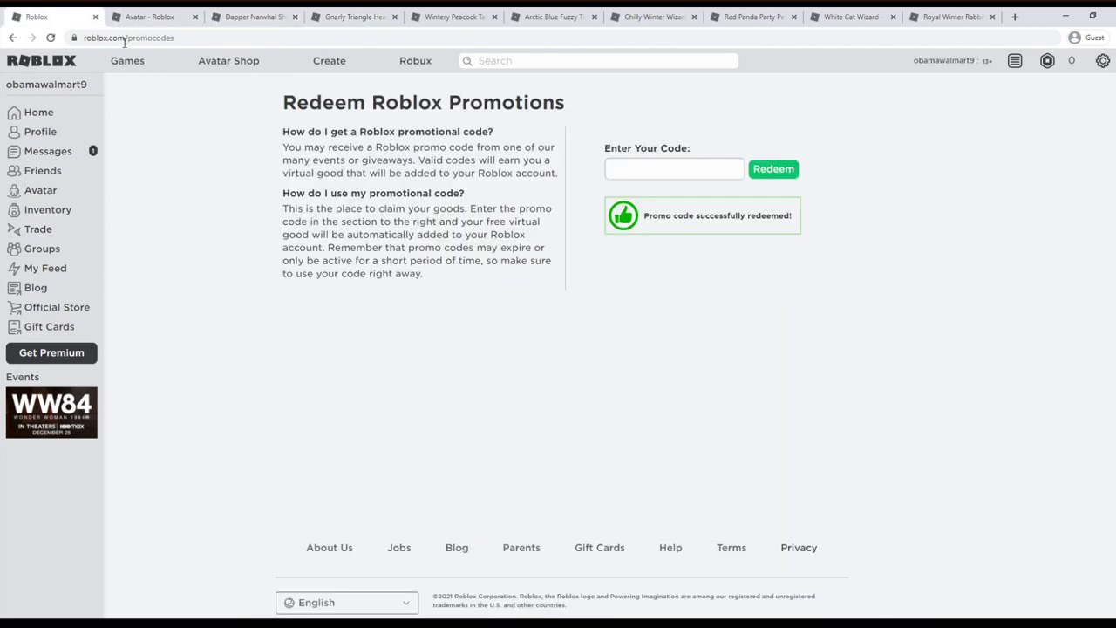
left_click(615, 168)
type("EAR")
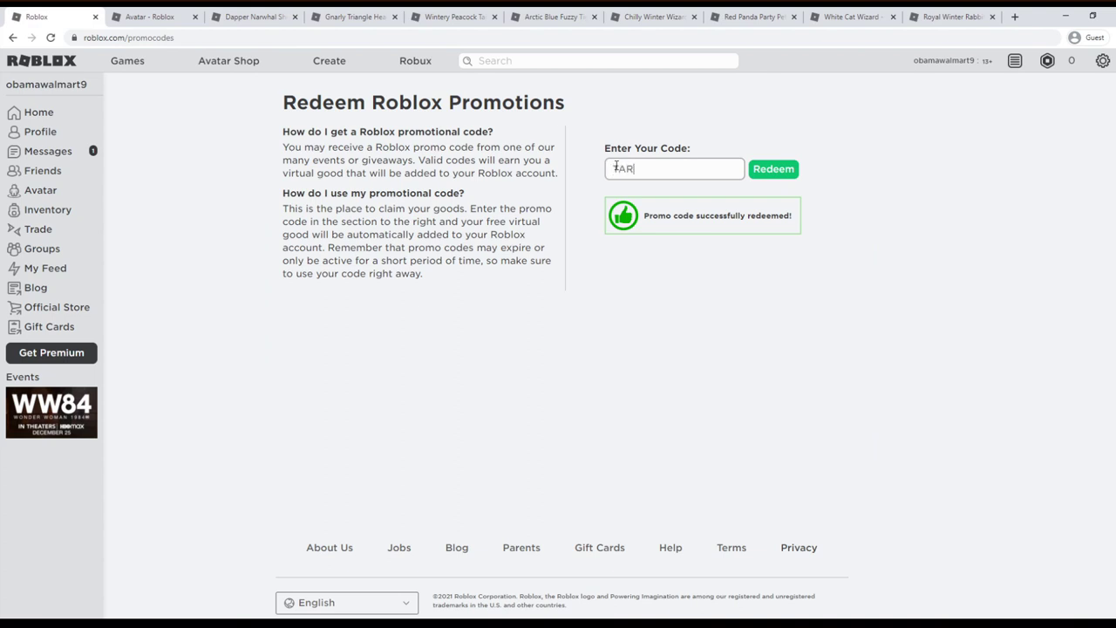
type("GETFOX2020")
left_click(787, 171)
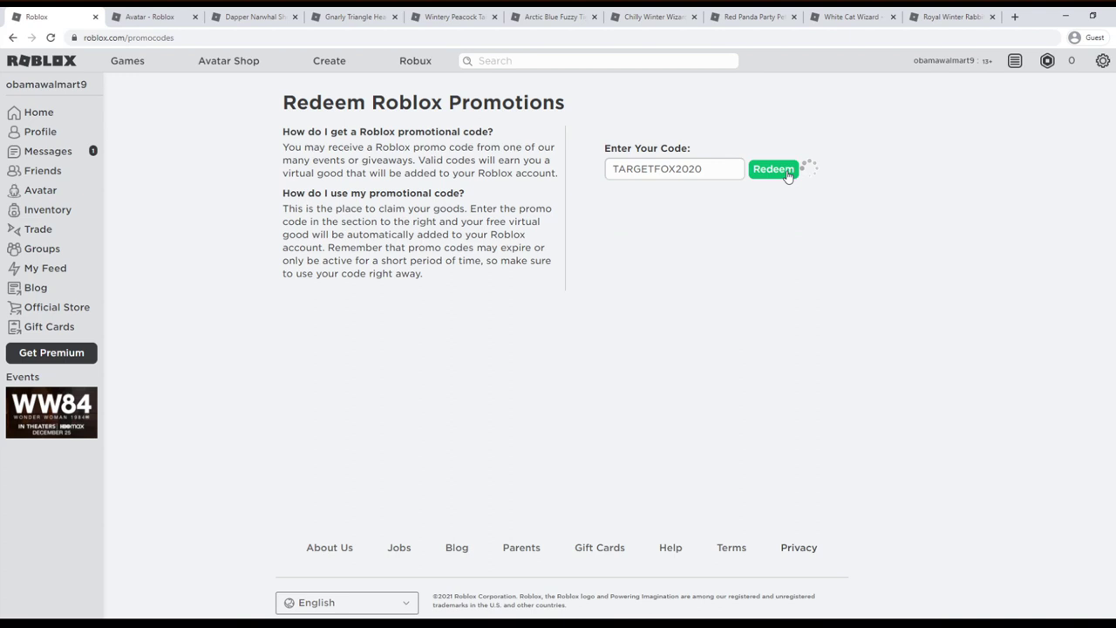
left_click(715, 169)
type("GOS")
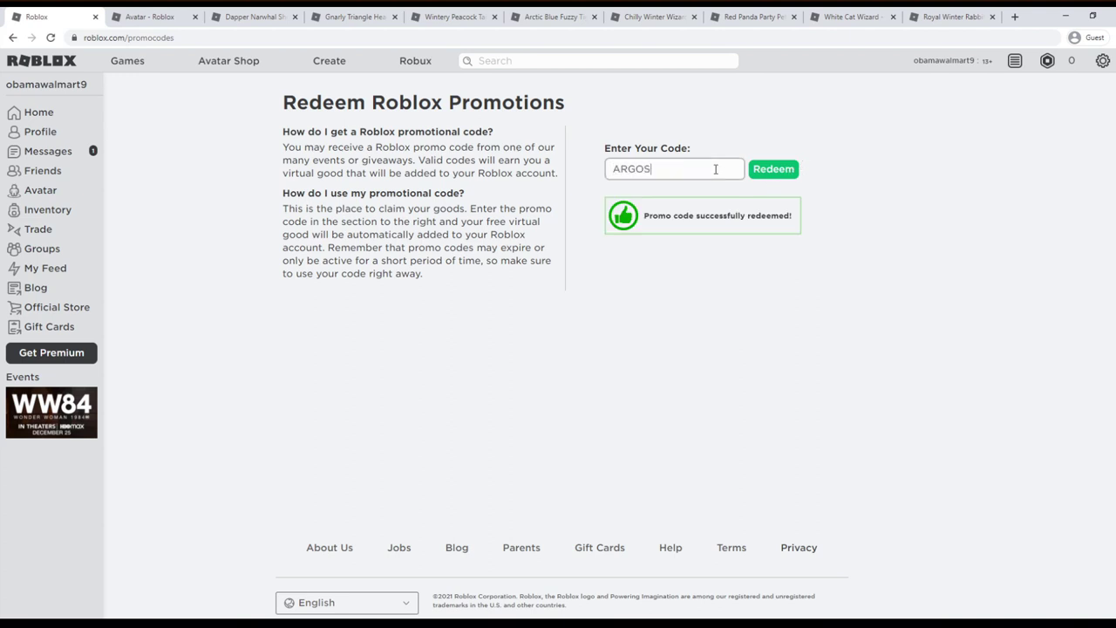
type("WINGS2020")
left_click(755, 169)
Step: Redeem the SPIDERCOLA code and the final ...EETROBLOX code
left_click(695, 167)
type("SPIDERCOLA")
left_click(765, 175)
left_click(717, 172)
type("EET")
type("ROBLOX")
left_click(767, 170)
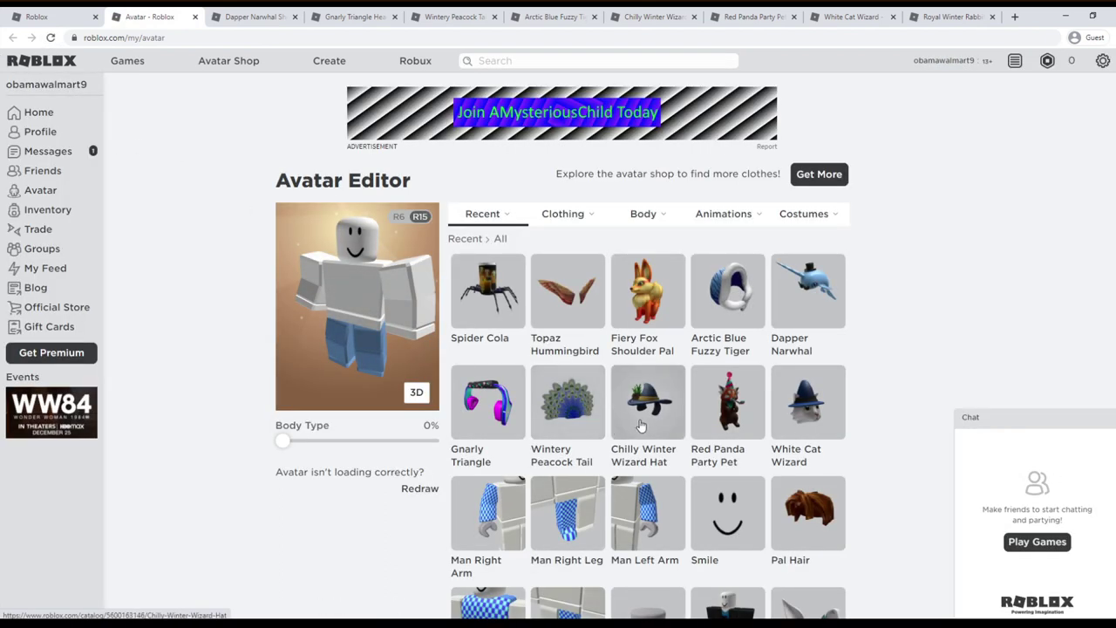
Step: Open the Fiery Fox Shoulder Pal, Topaz Hummingbird Wings and Spider Cola item pages in tabs
middle_click(642, 349)
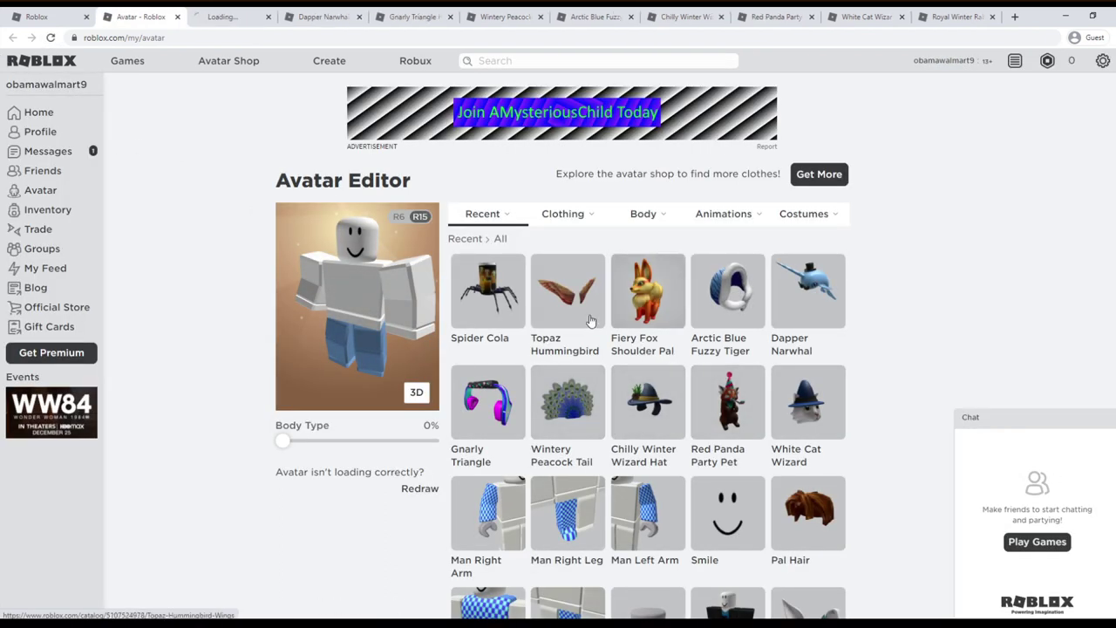
left_click(198, 17)
key("ctrl+shift+Tab")
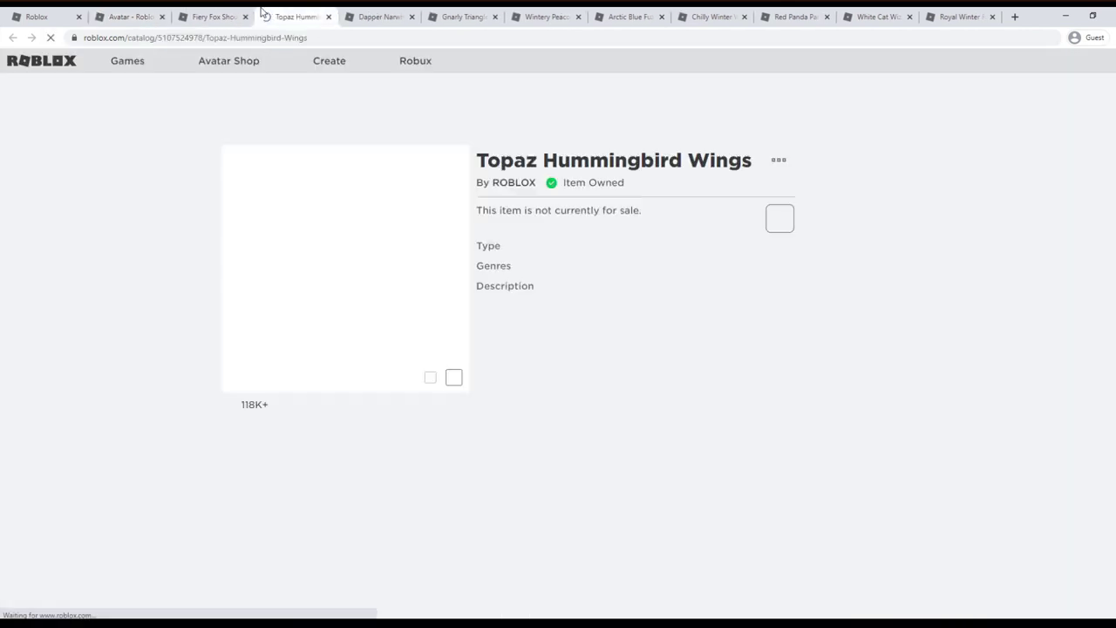
left_click_drag(292, 17, 214, 17)
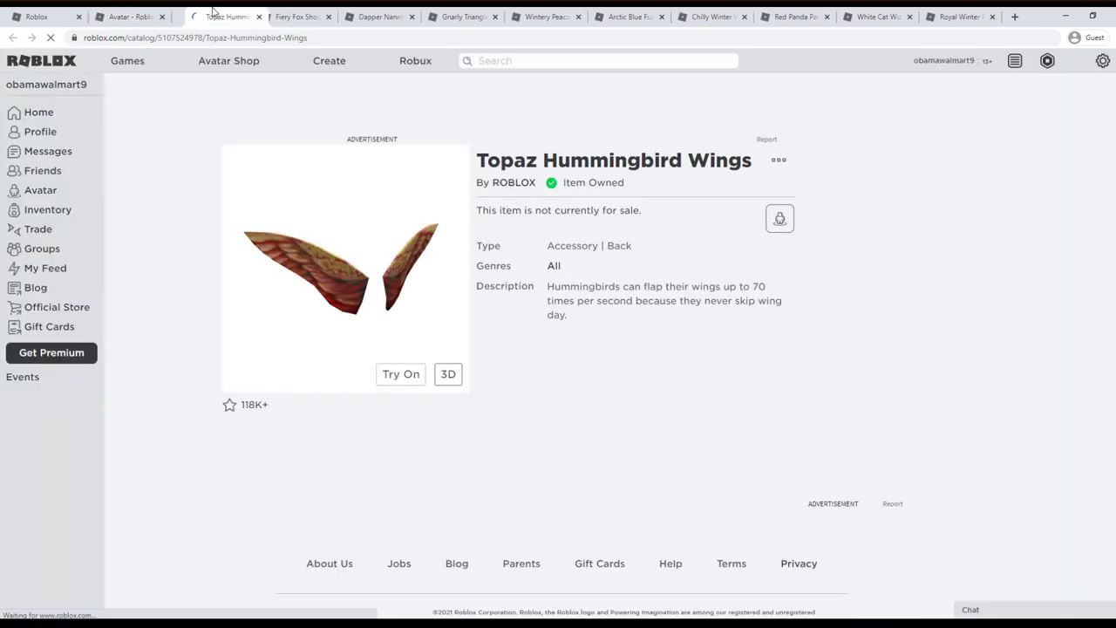
left_click(155, 24)
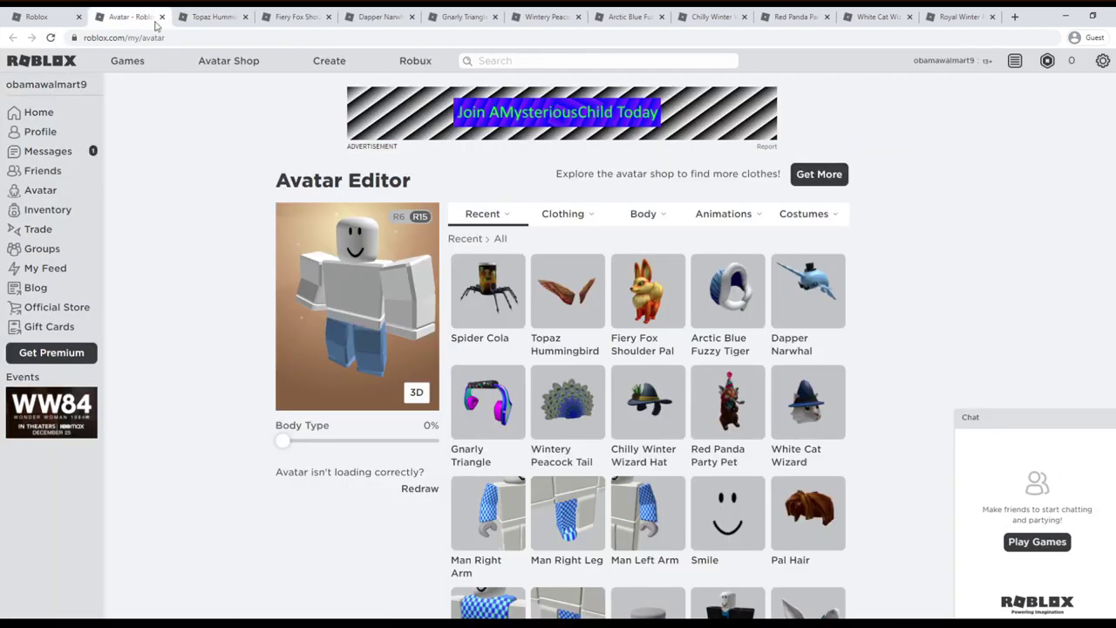
middle_click(462, 339)
left_click(316, 14)
left_click_drag(315, 17, 197, 17)
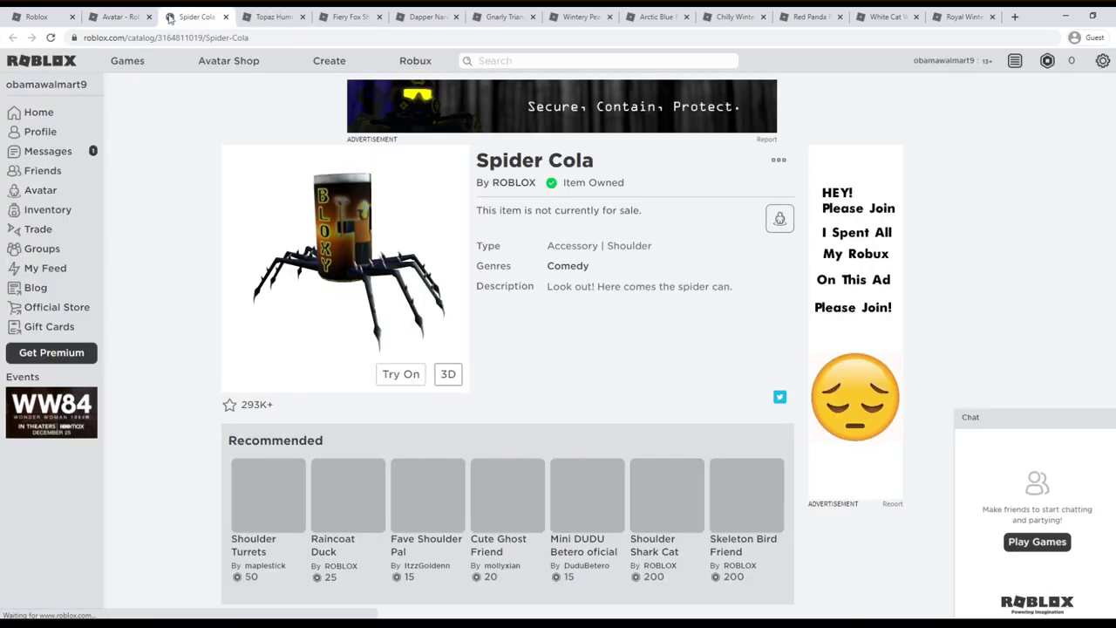
left_click(118, 17)
Step: Reload the Avatar Editor and open The Bird Says item page
left_click(50, 38)
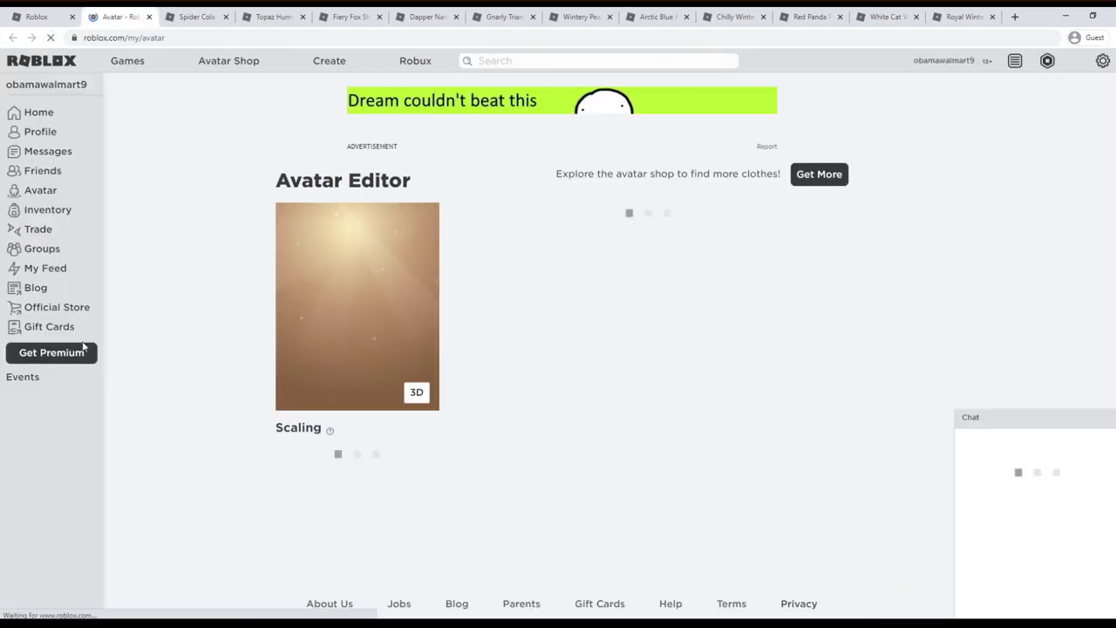
middle_click(462, 353)
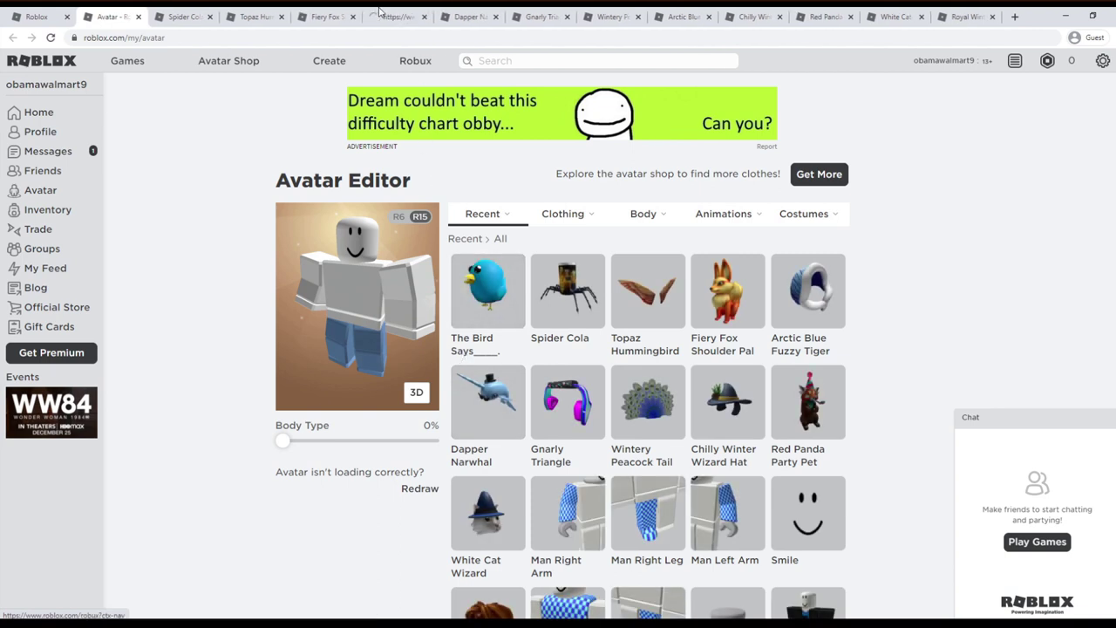
left_click(218, 15)
left_click_drag(214, 11, 165, 12)
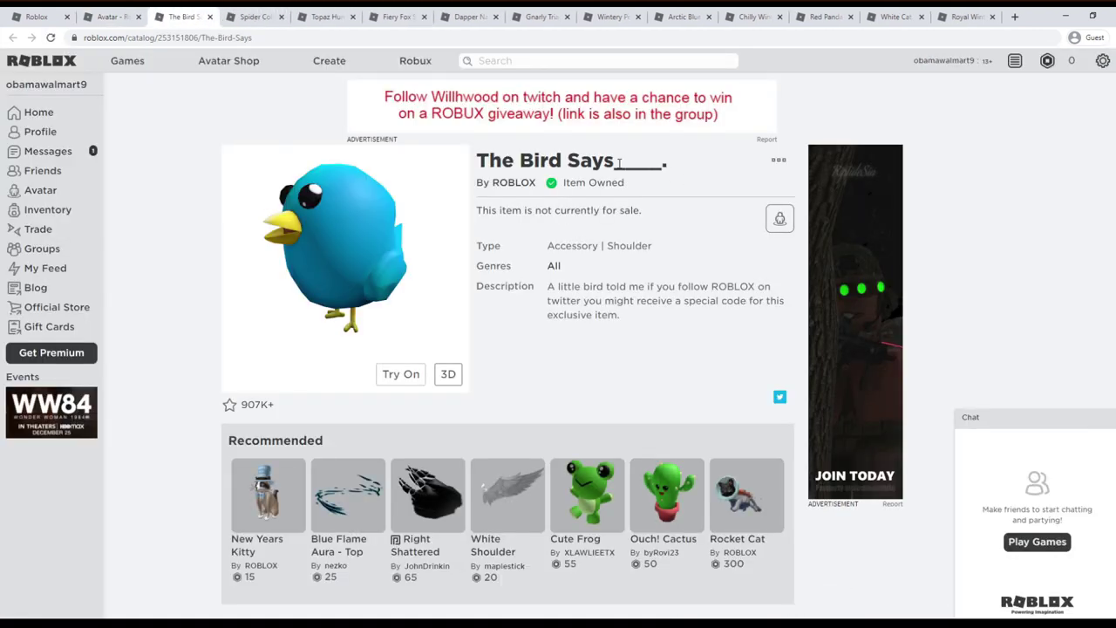
left_click_drag(619, 162, 680, 167)
left_click(665, 160)
Step: Step back through the redeemed item tabs, from Royal Winter Rabbit Ears past Topaz Hummingbird Wings, to the Avatar tab
left_click(964, 16)
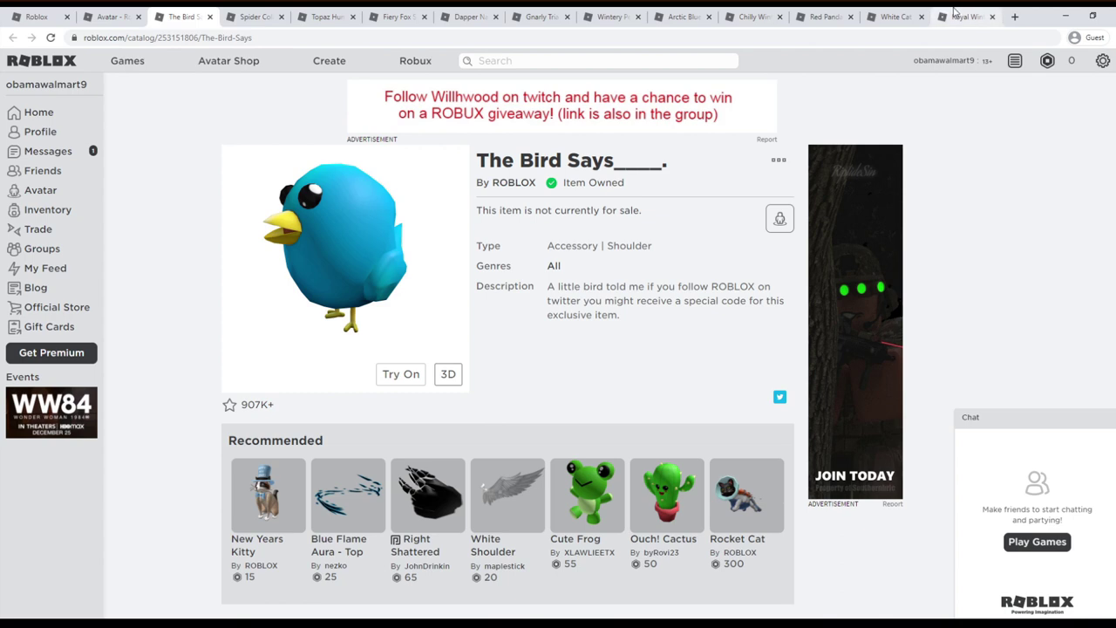
left_click(894, 16)
left_click(823, 17)
left_click(752, 17)
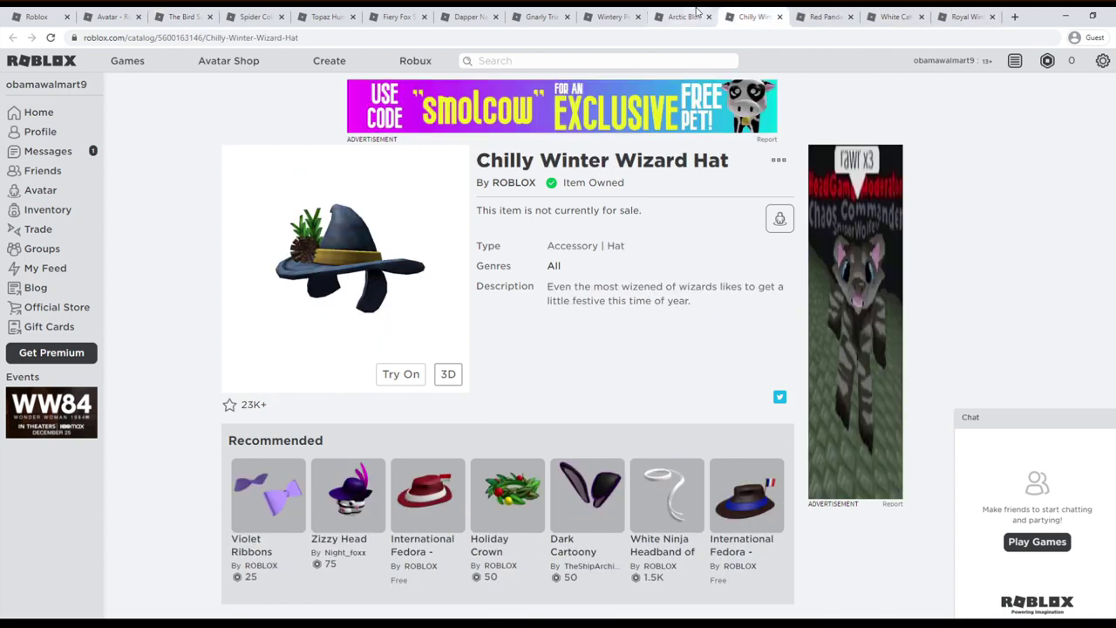
left_click(682, 16)
left_click(610, 16)
left_click(540, 16)
left_click(469, 16)
left_click(397, 17)
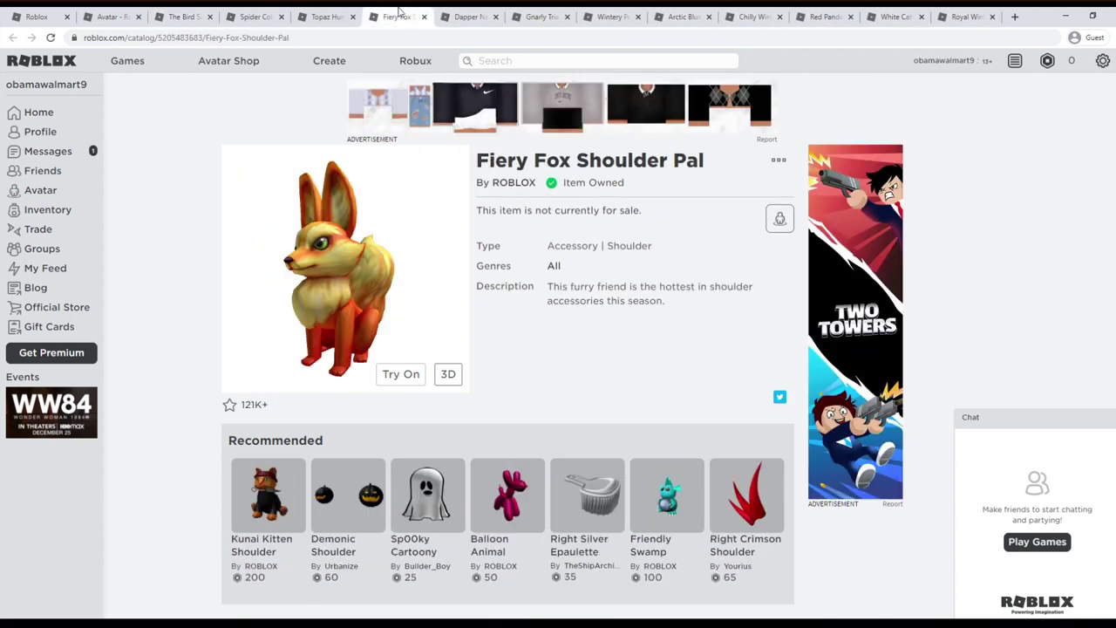
left_click(331, 16)
left_click(252, 17)
left_click(183, 16)
left_click(112, 17)
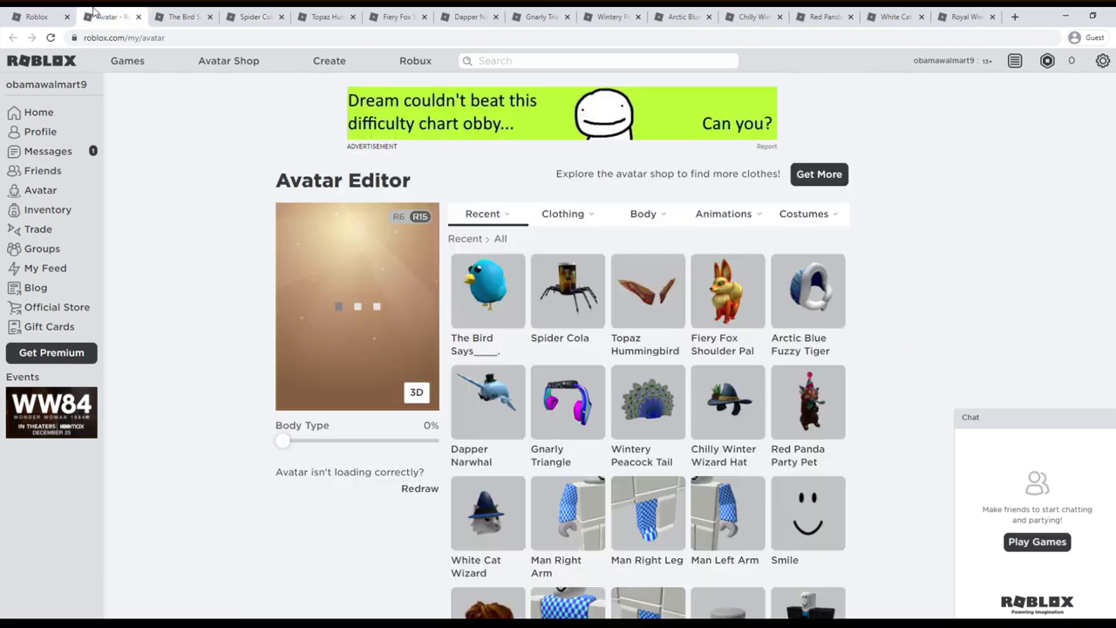
left_click(157, 15)
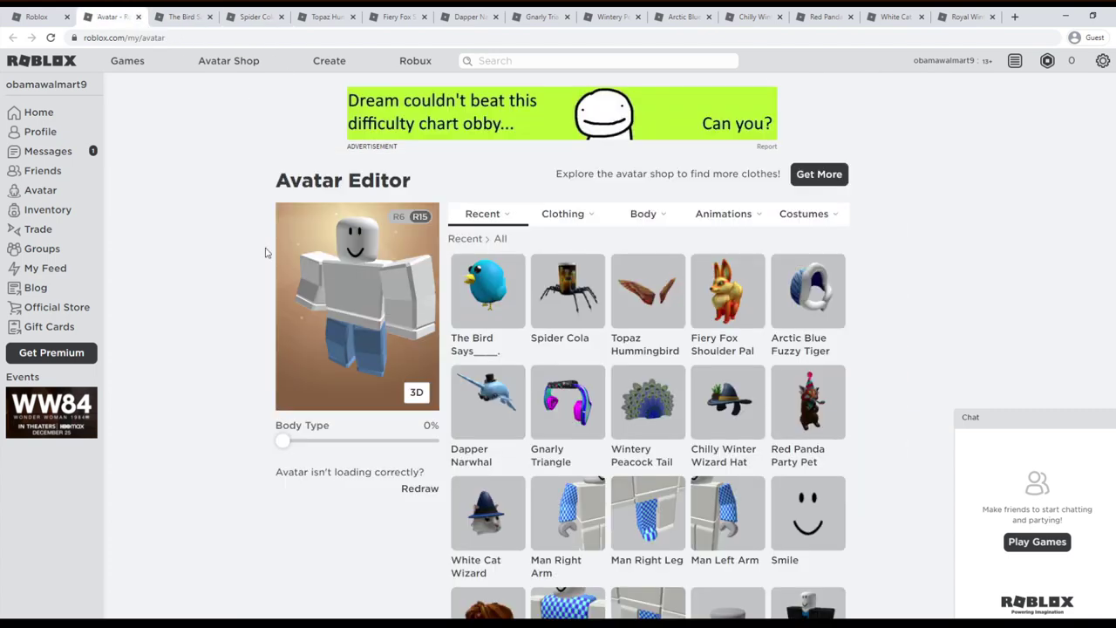